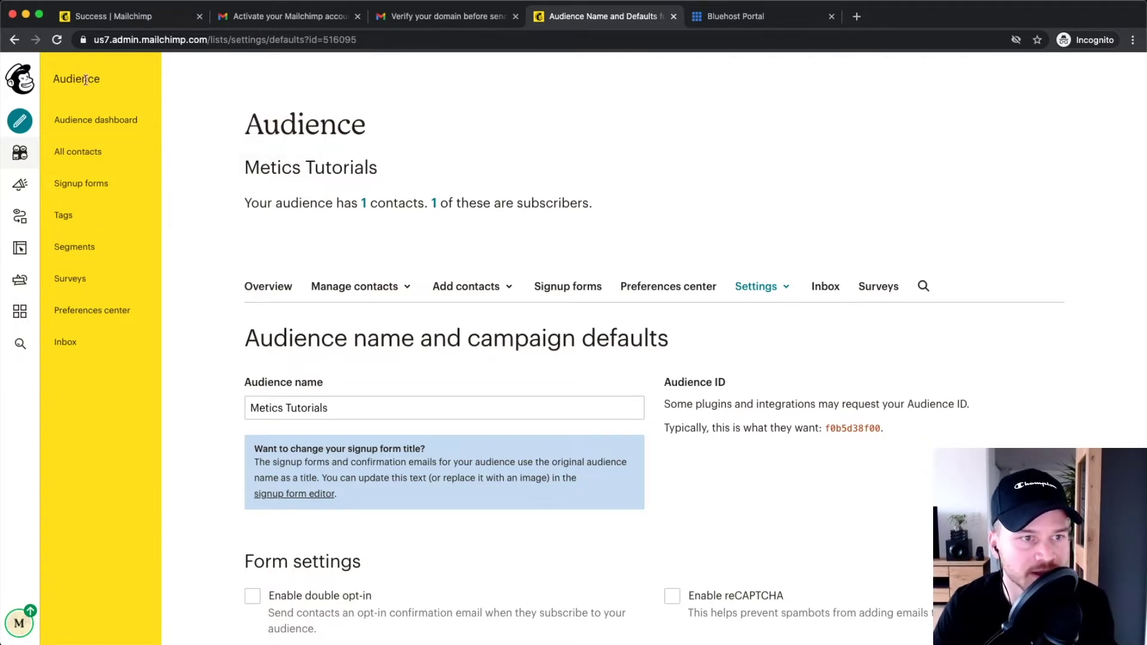
# Open the Audience dashboard for the Metics Tutorials audience.
pyautogui.click(94, 121)
# Start a contact import and choose Upload file as the import method.
pyautogui.scroll(-3, 667, 357)
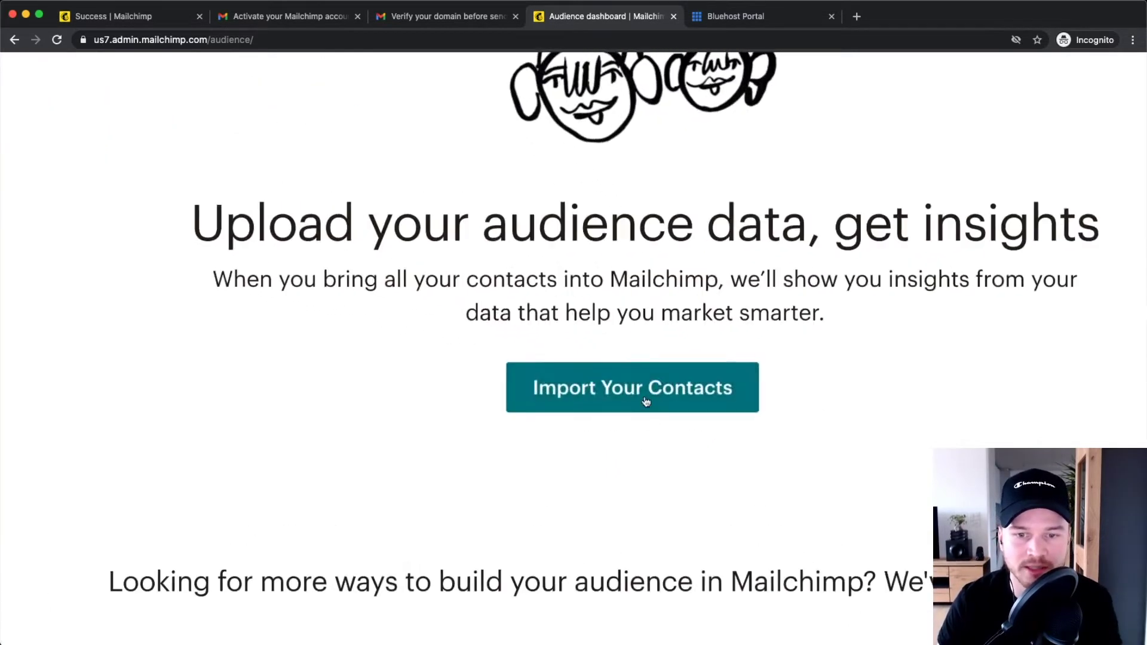
pyautogui.click(617, 400)
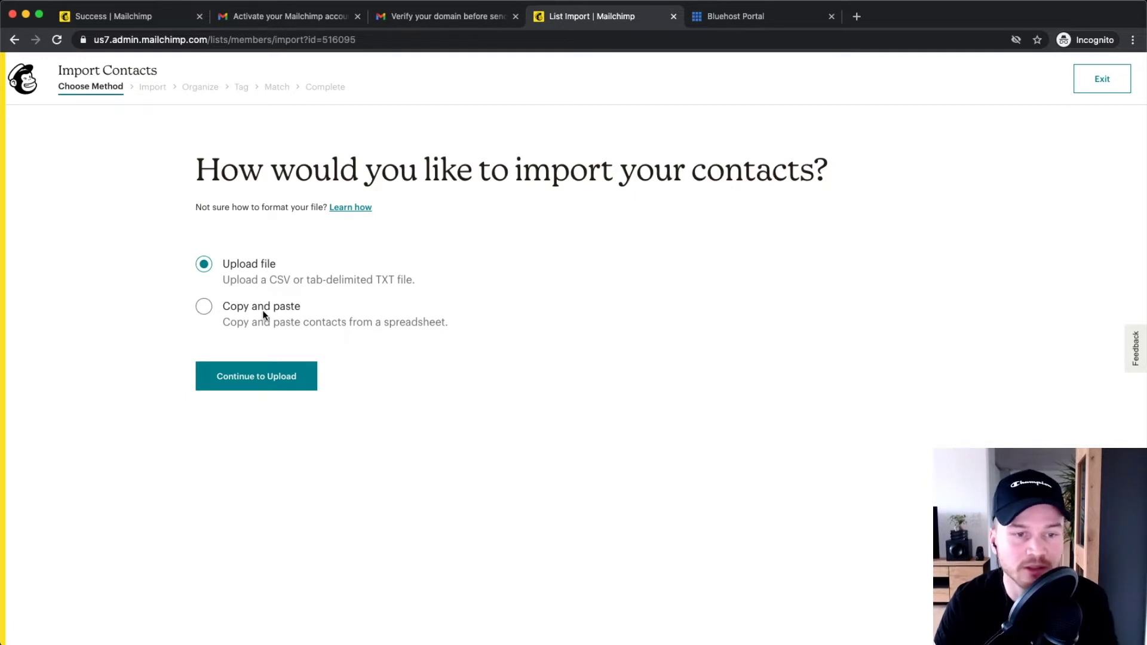
pyautogui.scroll(5, 265, 286)
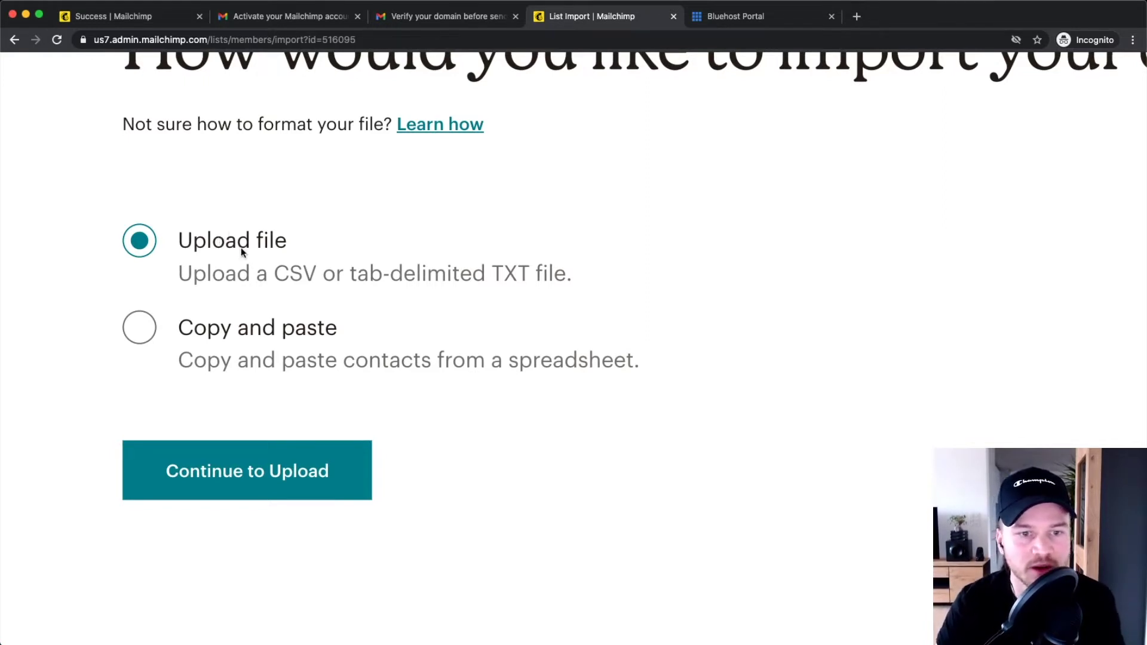
pyautogui.scroll(3, 220, 240)
pyautogui.moveTo(272, 272); pyautogui.dragTo(332, 272)
pyautogui.scroll(-3, 332, 270)
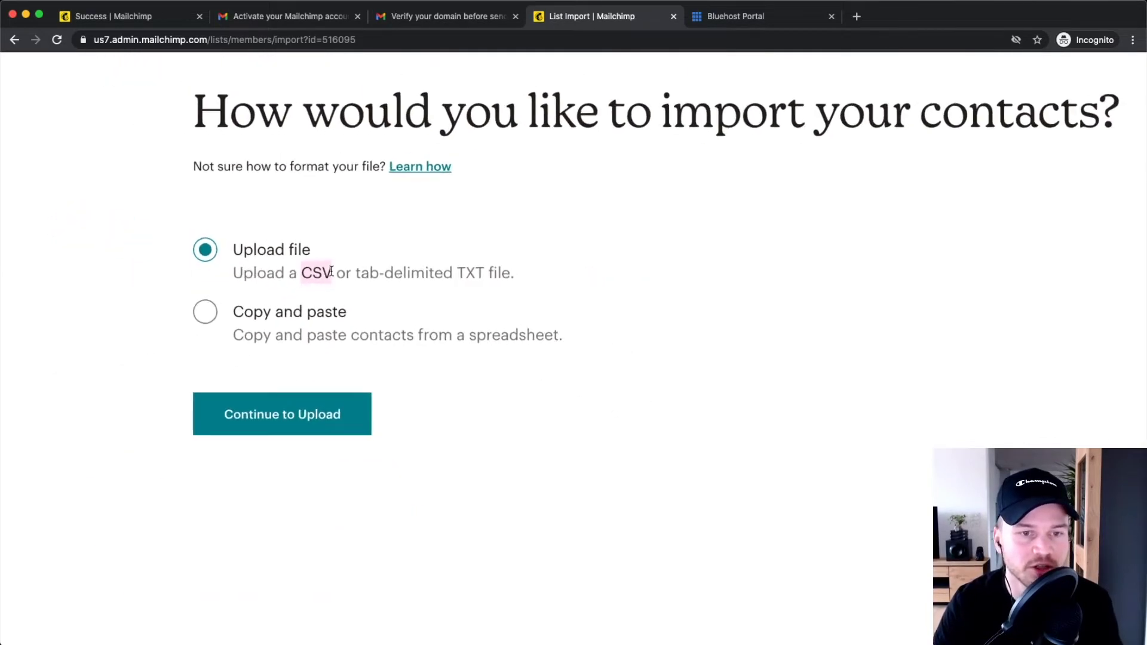
pyautogui.scroll(3, 331, 270)
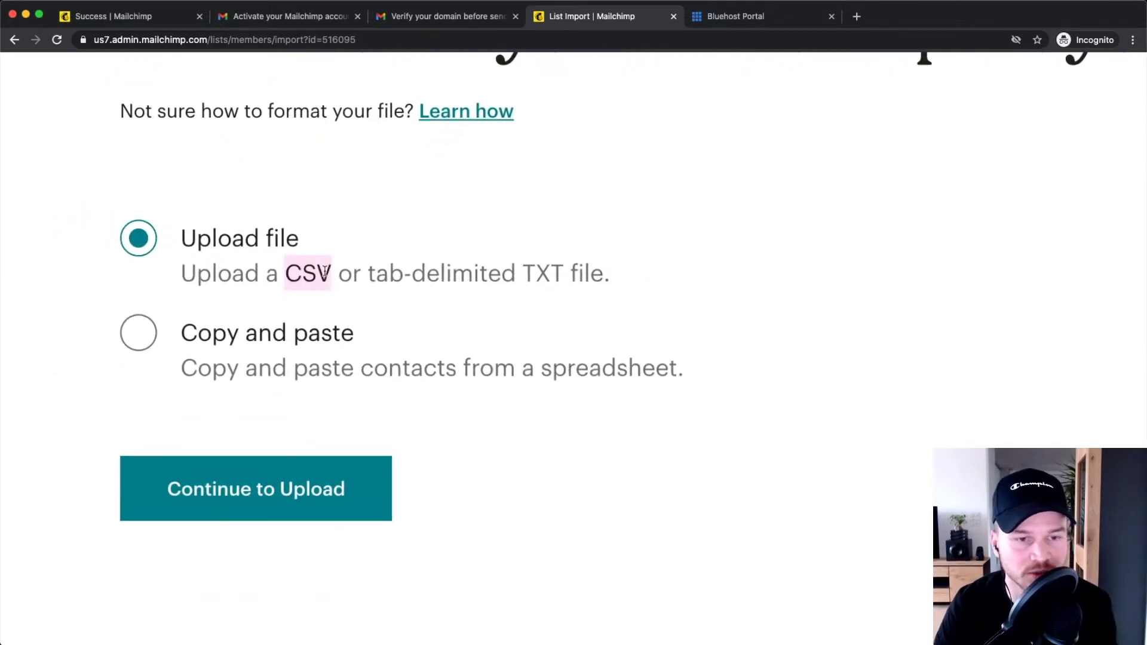
pyautogui.click(348, 230)
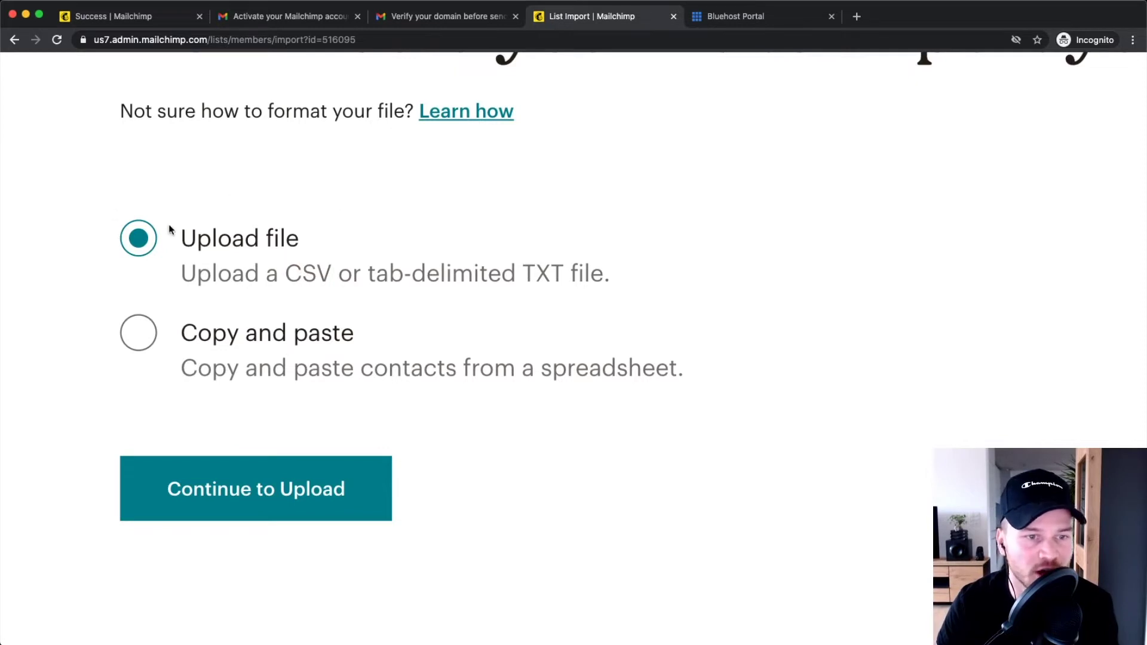
pyautogui.click(263, 478)
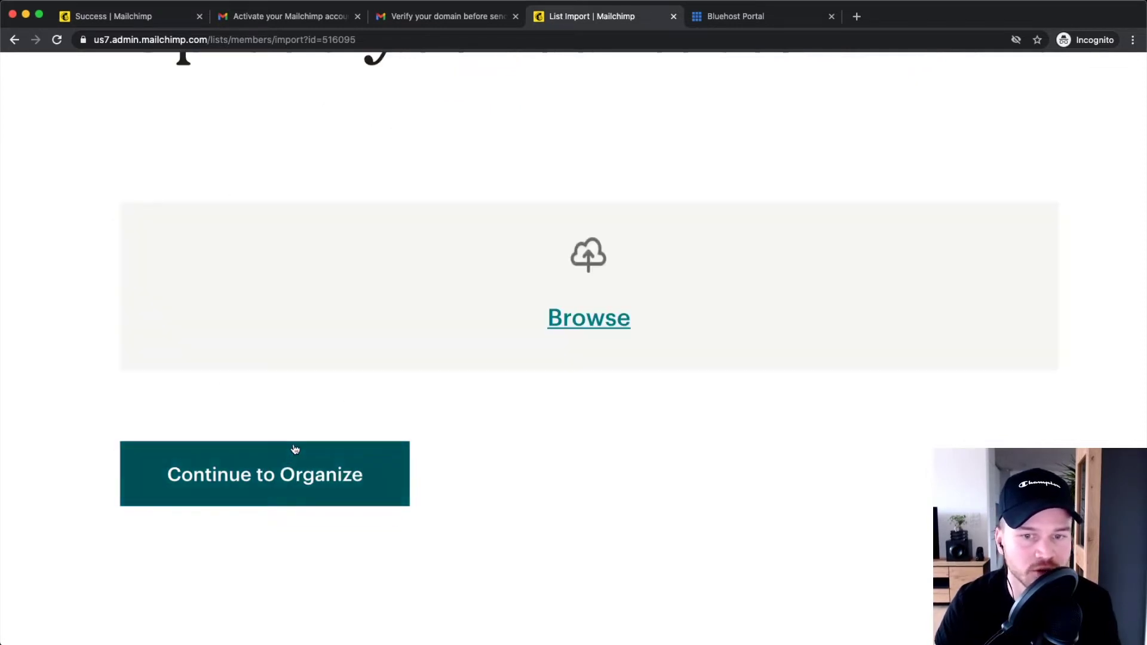
# Upload Example_Email_List.csv as the contact file and continue to Organize.
pyautogui.scroll(-3, 389, 373)
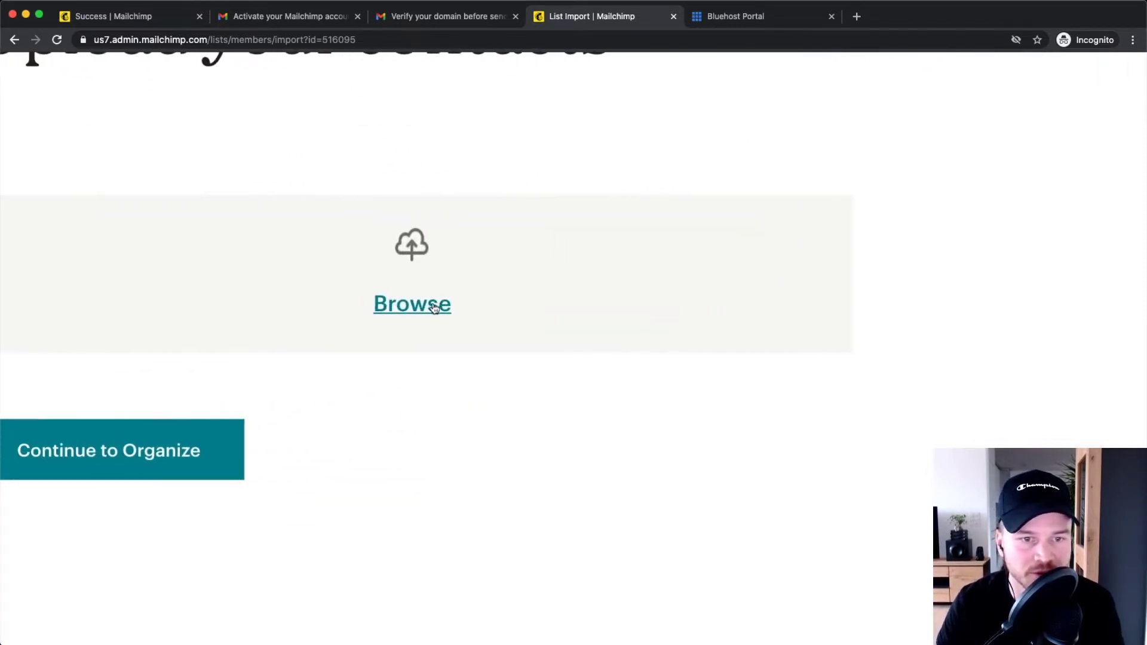
pyautogui.click(418, 304)
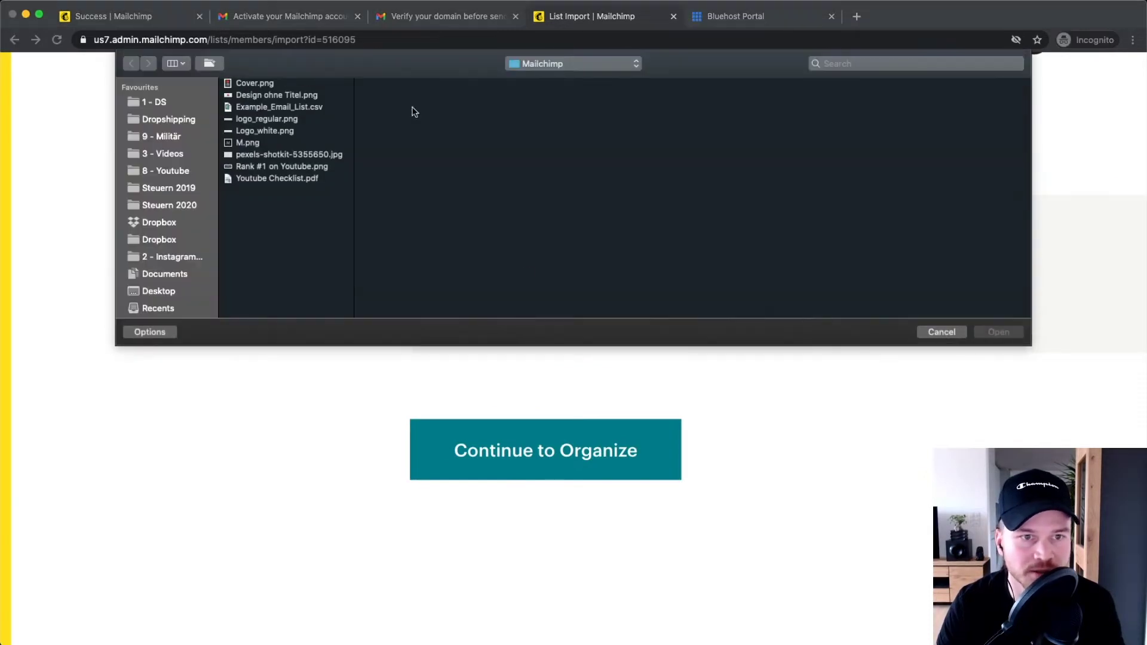
pyautogui.click(279, 106)
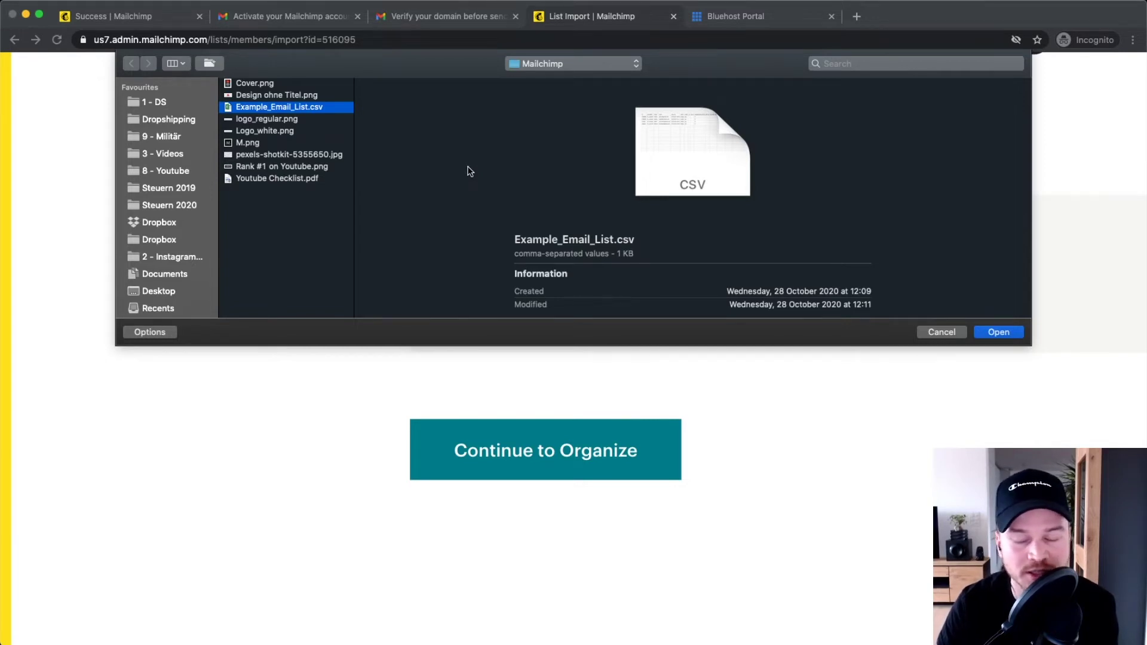
pyautogui.click(999, 332)
pyautogui.press('super+minus')
pyautogui.press('super+minus')
pyautogui.press('super+minus')
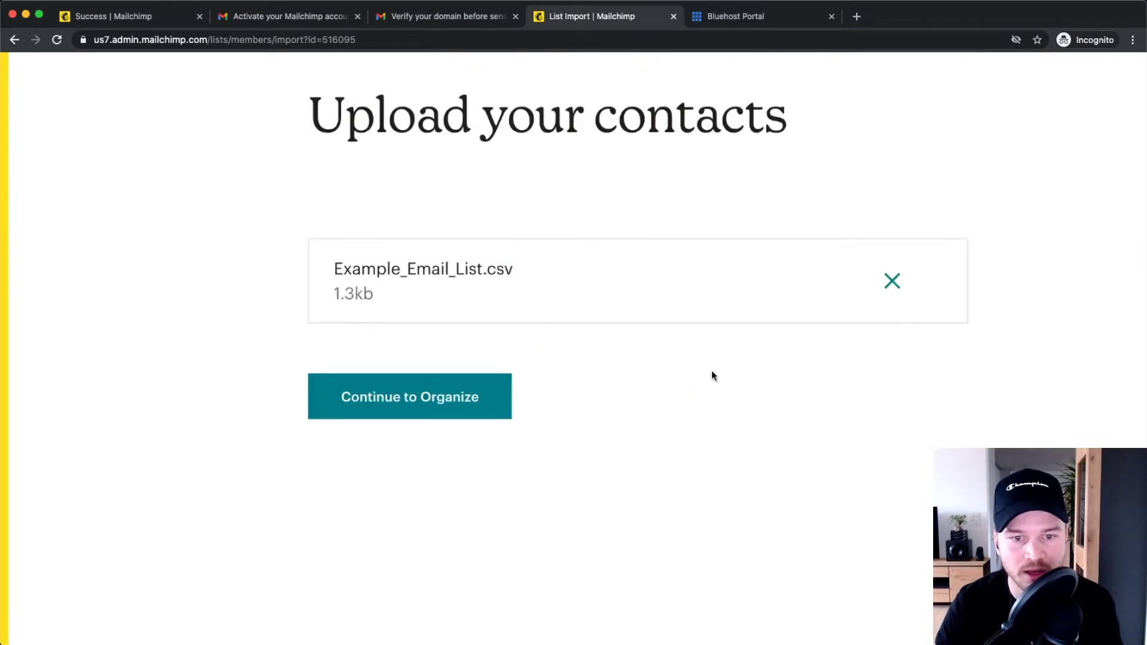
pyautogui.click(290, 347)
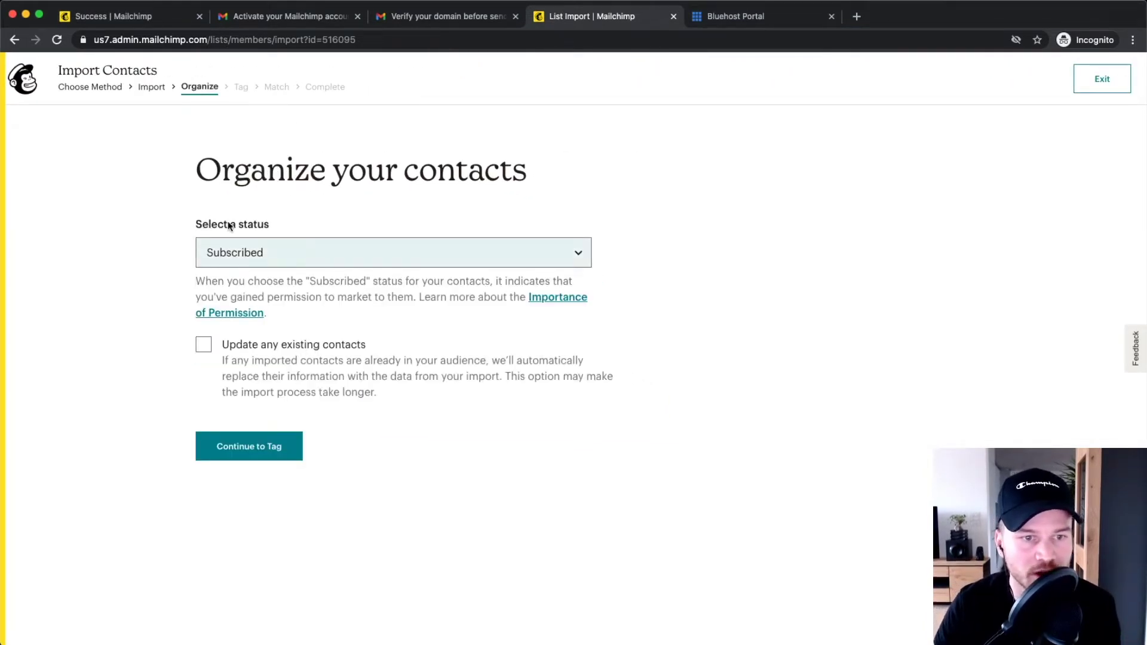
# Keep the contact status as Subscribed and enable updating existing contacts.
pyautogui.click(252, 257)
pyautogui.click(139, 239)
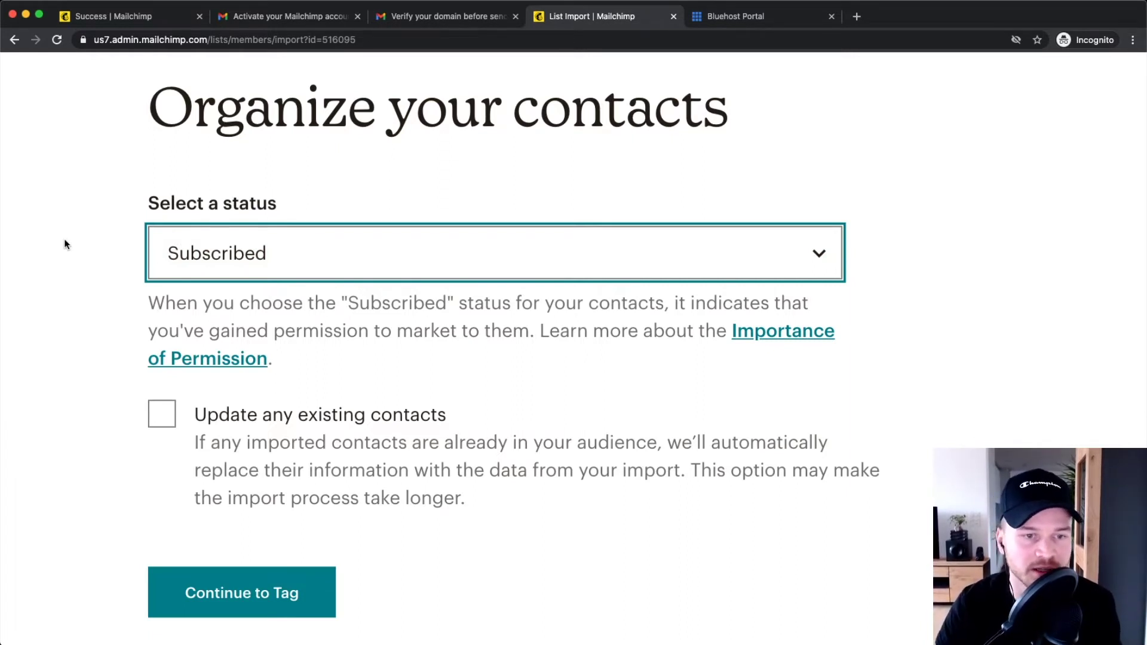
pyautogui.scroll(-1, 98, 261)
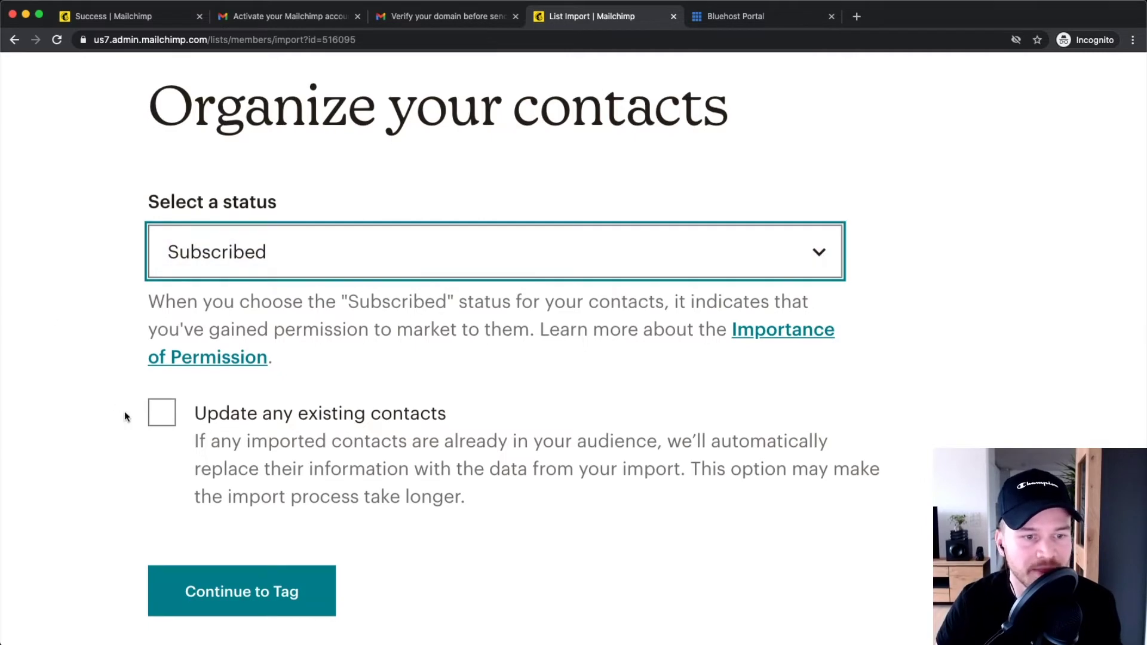
pyautogui.click(161, 412)
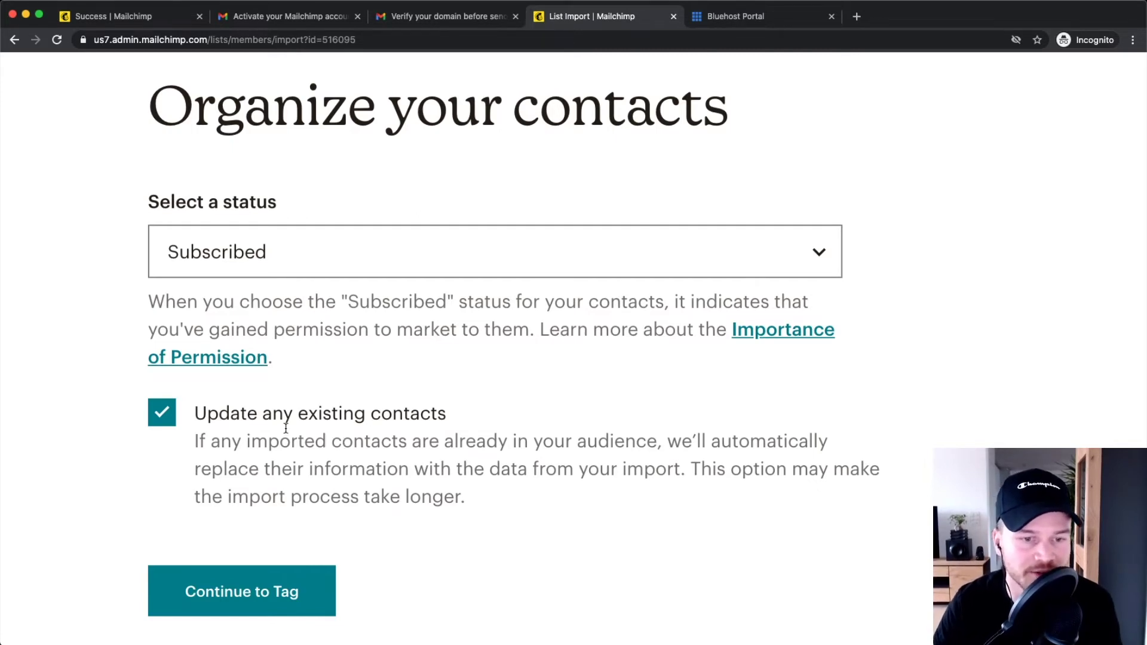
pyautogui.press('super+minus')
pyautogui.press('super+minus')
pyautogui.scroll(-3, 309, 393)
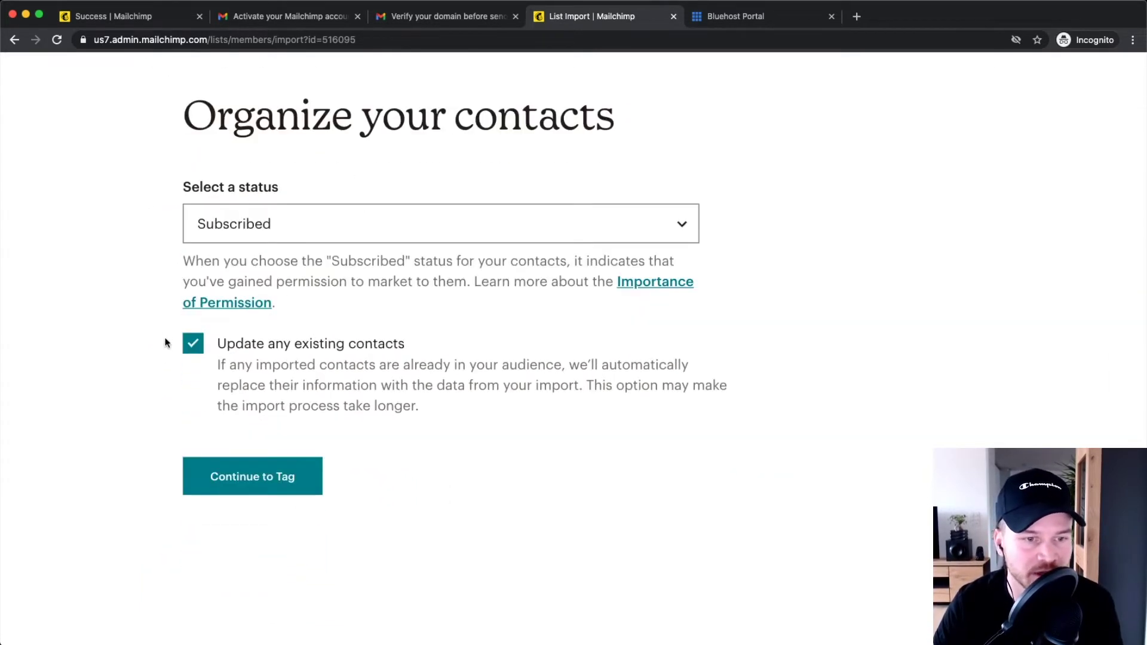
pyautogui.click(251, 478)
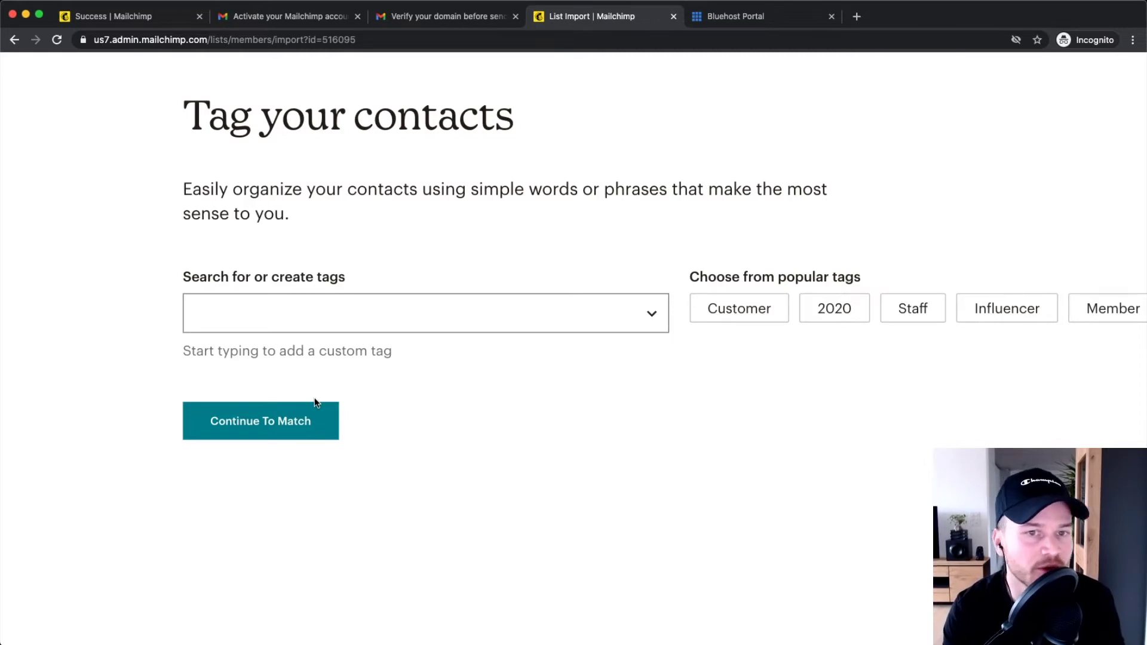
# Add a new 'blog' tag and the Customer tag to the imported contacts.
pyautogui.scroll(-3, 316, 402)
pyautogui.scroll(5, 316, 402)
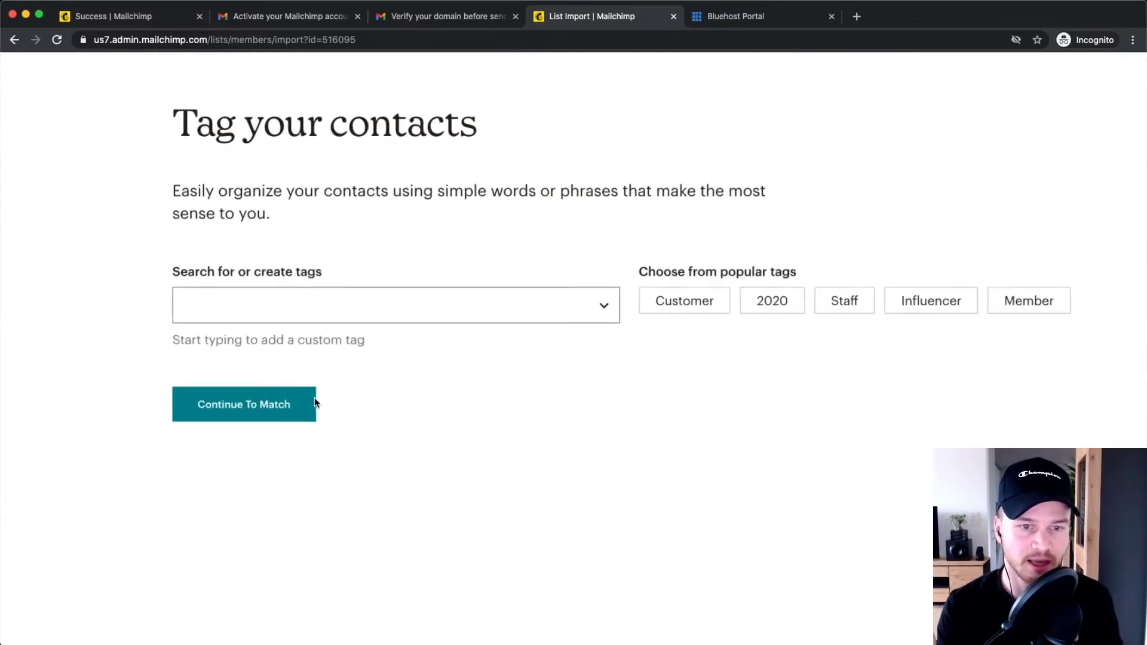
pyautogui.scroll(-2, 314, 397)
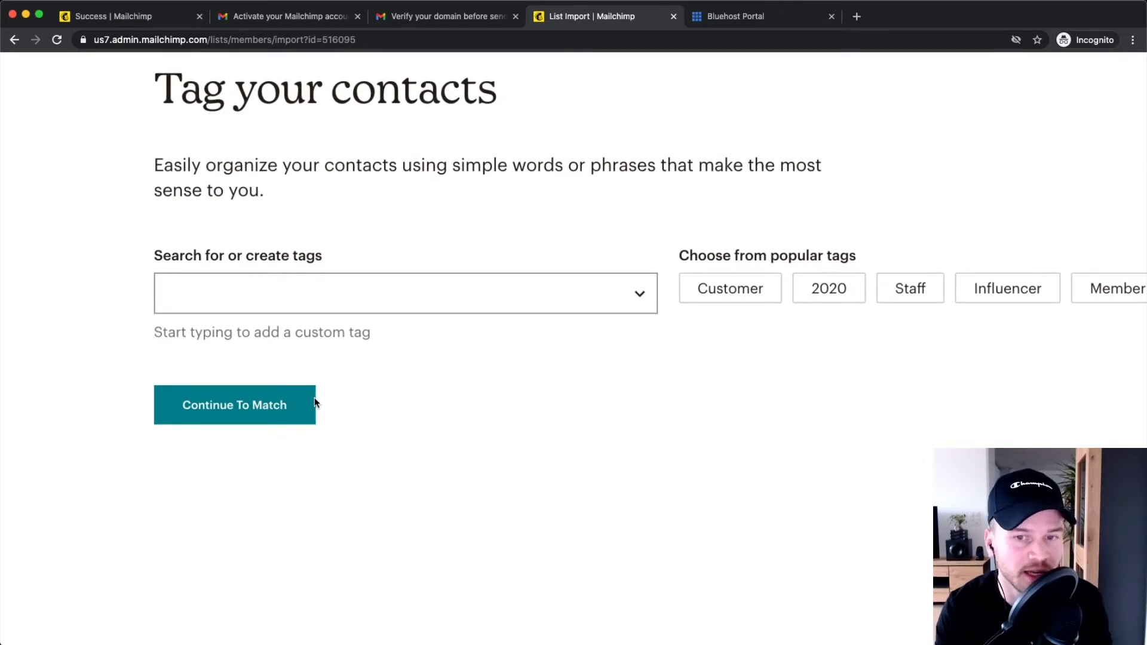
pyautogui.click(269, 303)
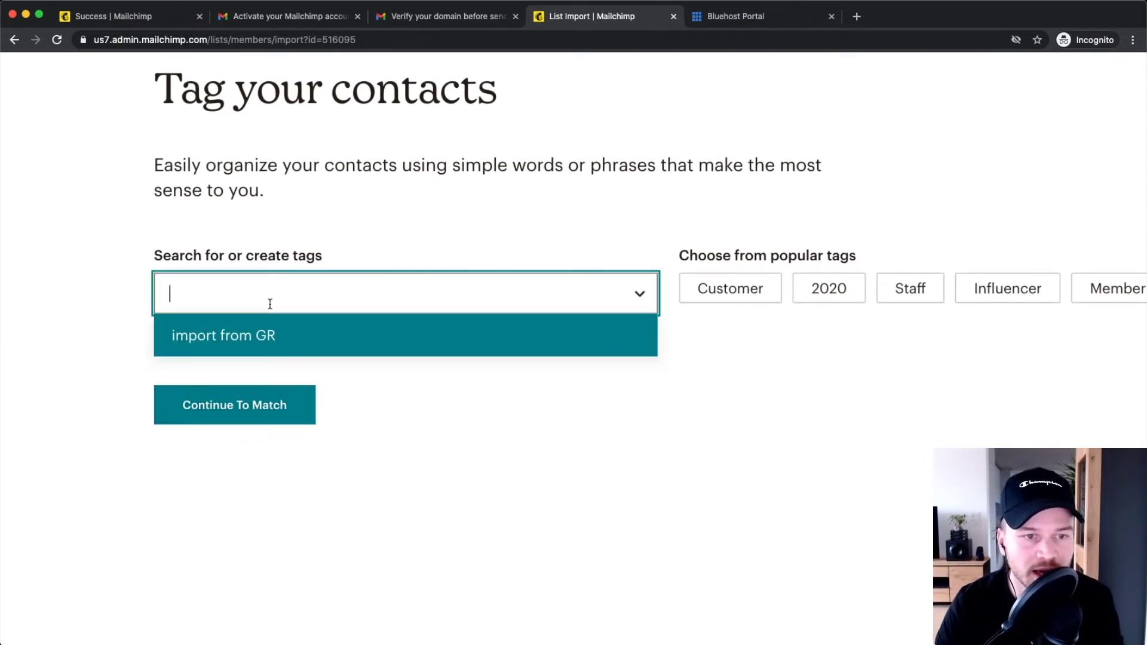
pyautogui.write('blog')
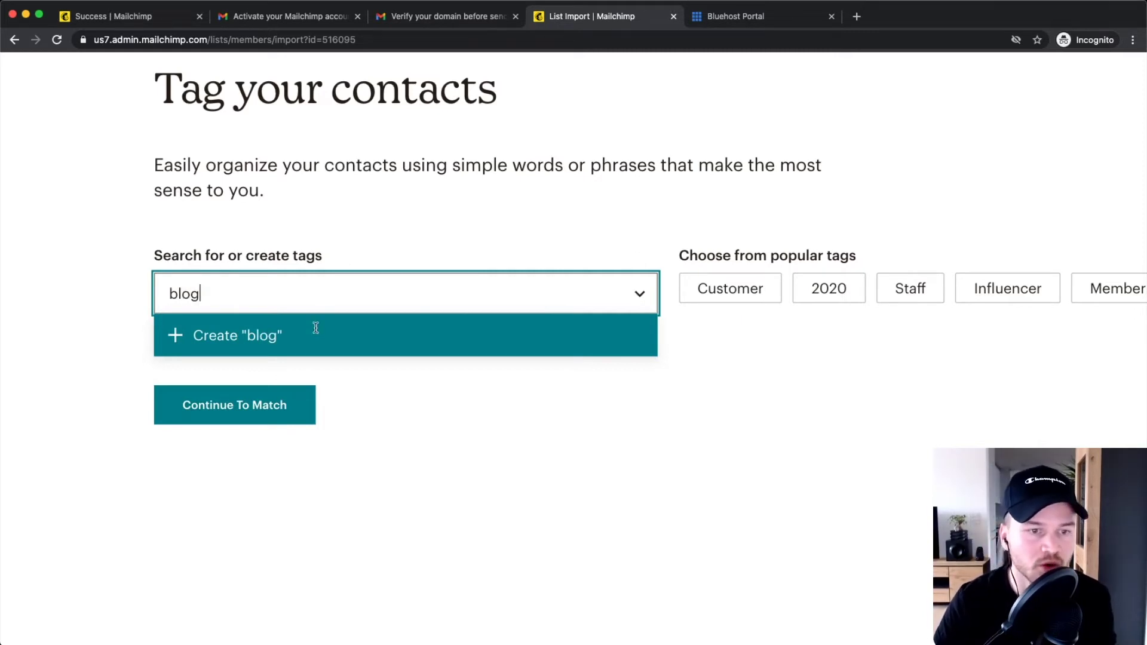
pyautogui.click(315, 328)
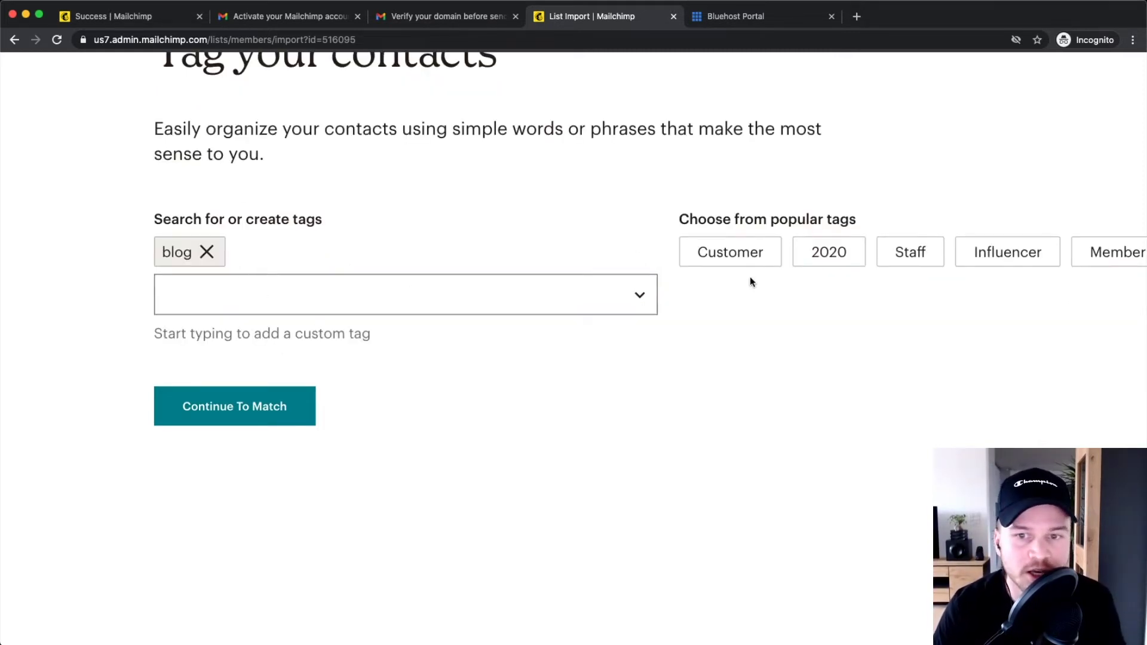
pyautogui.click(725, 262)
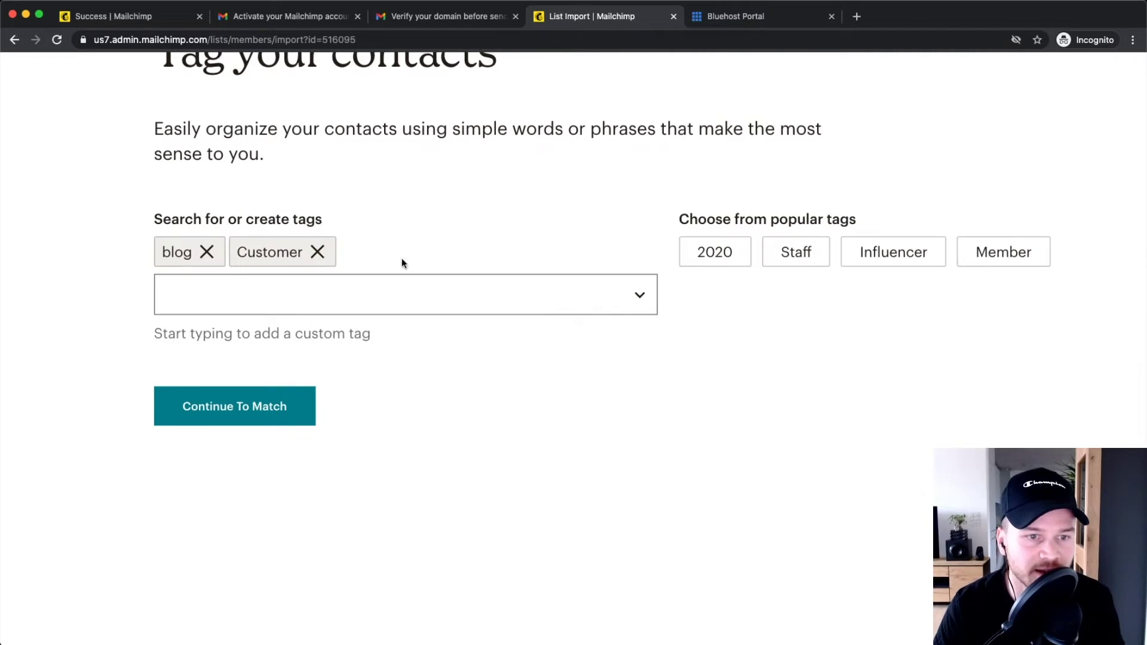
# Replace the blog and Customer tags with the existing 'import from GR' tag.
pyautogui.click(209, 253)
pyautogui.click(243, 252)
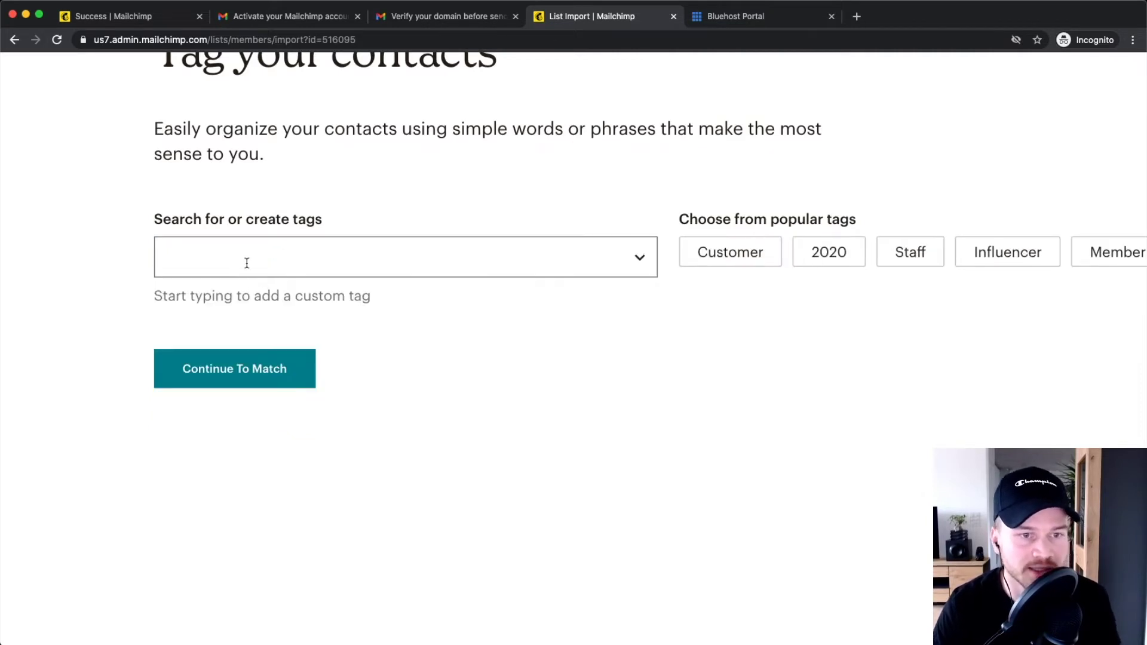
pyautogui.click(246, 263)
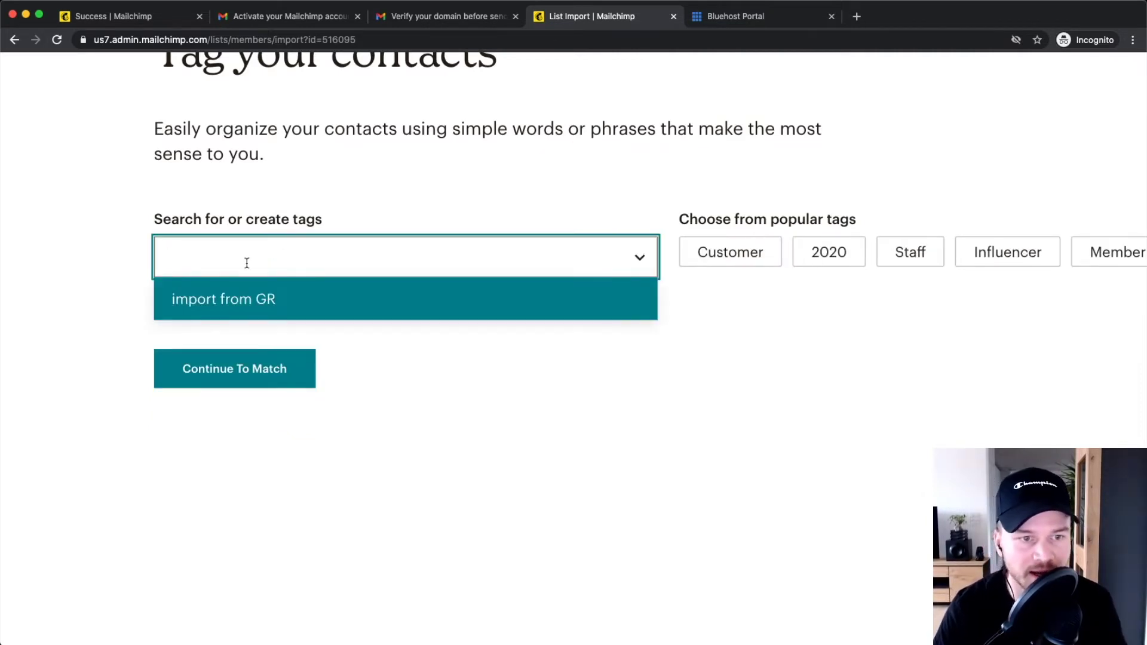
pyautogui.write('import')
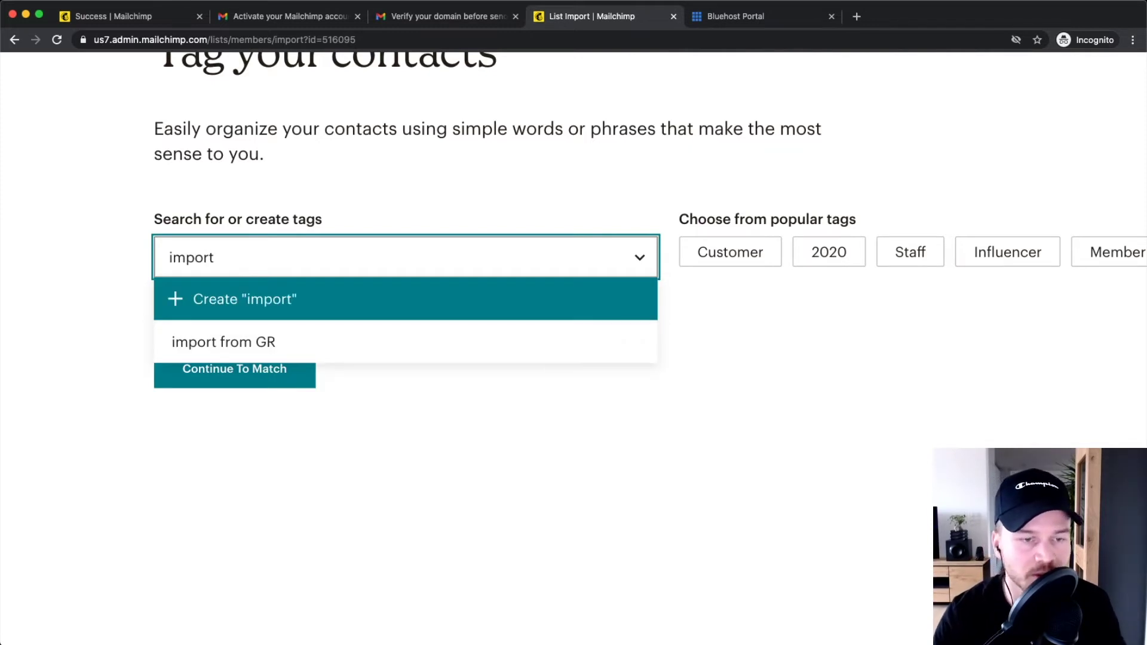
pyautogui.press('Down')
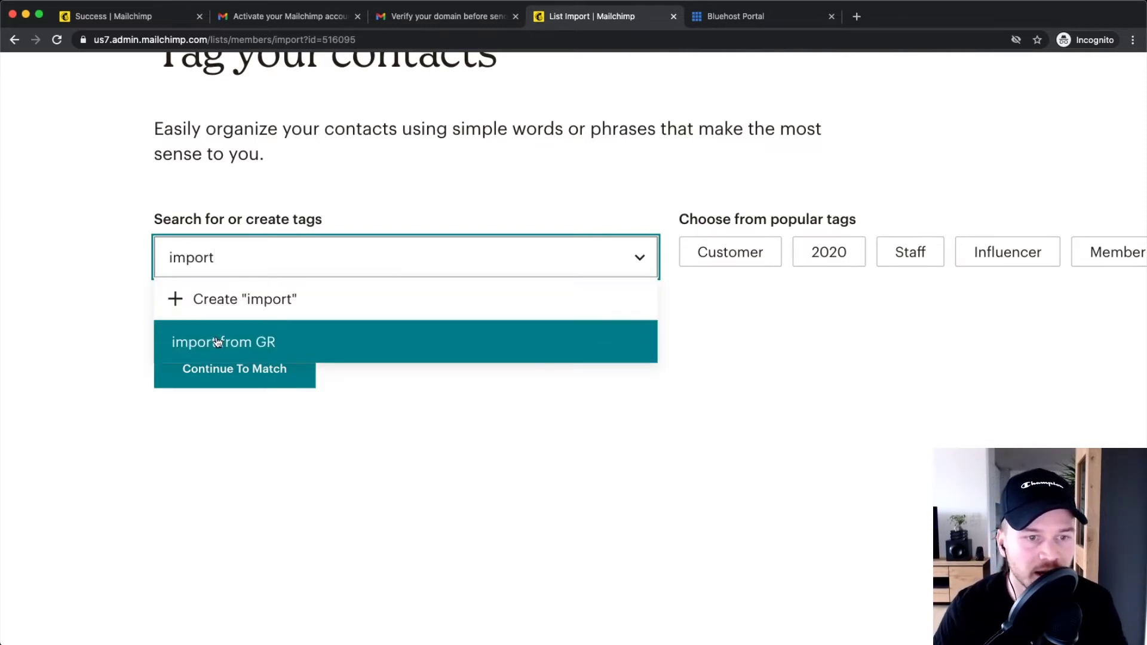
pyautogui.press('Return')
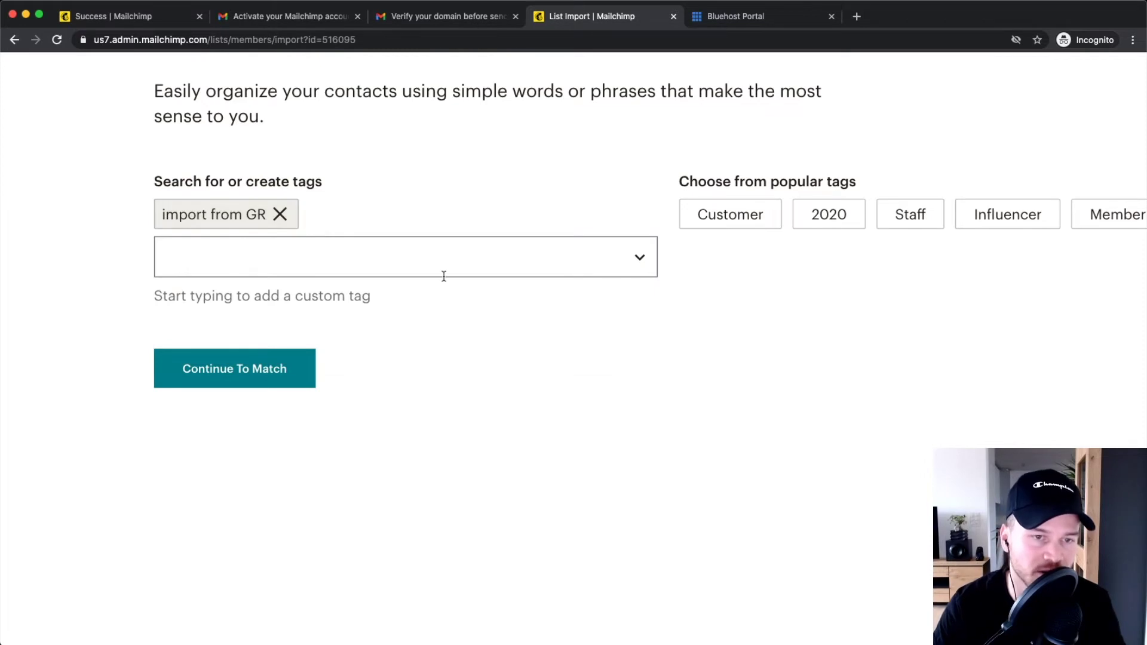
pyautogui.press('super+minus')
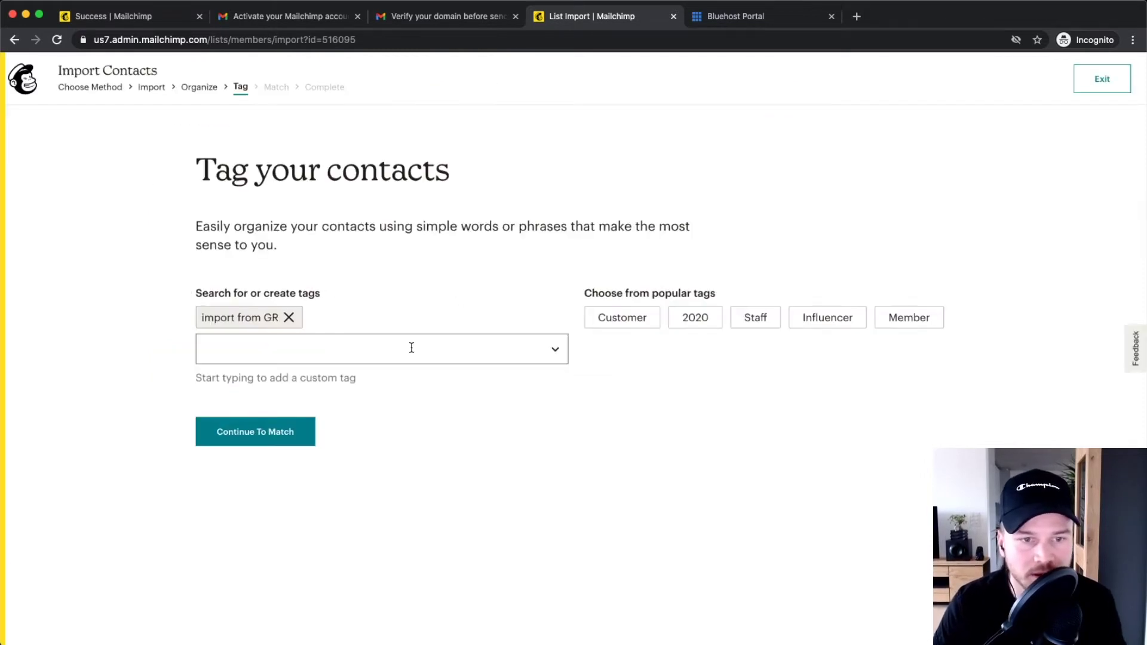
pyautogui.press('super+plus')
pyautogui.press('super+plus')
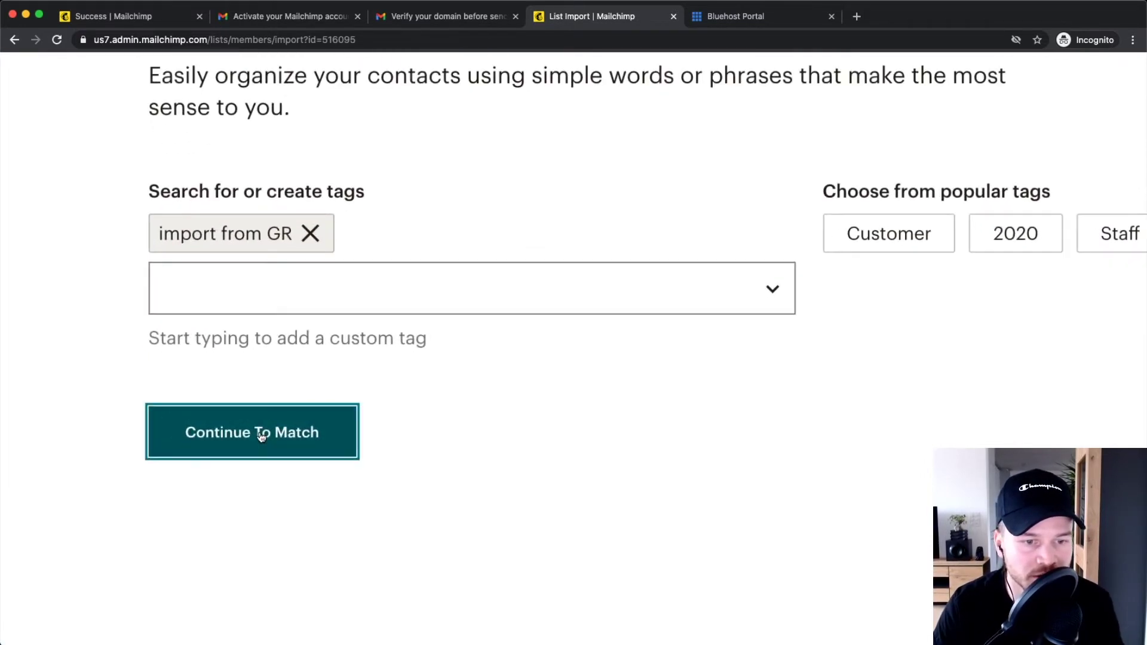
pyautogui.click(258, 431)
# Review the file's email address and name columns in the Match table.
pyautogui.press('super+0')
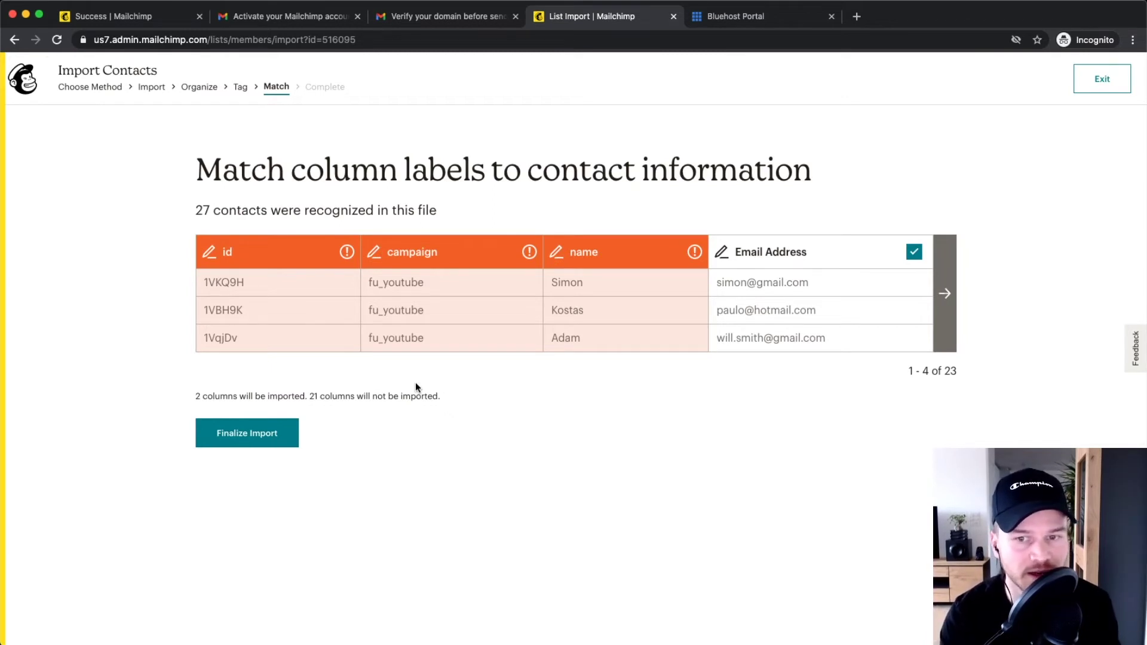
pyautogui.click(943, 299)
pyautogui.hscroll(-5, 833, 335)
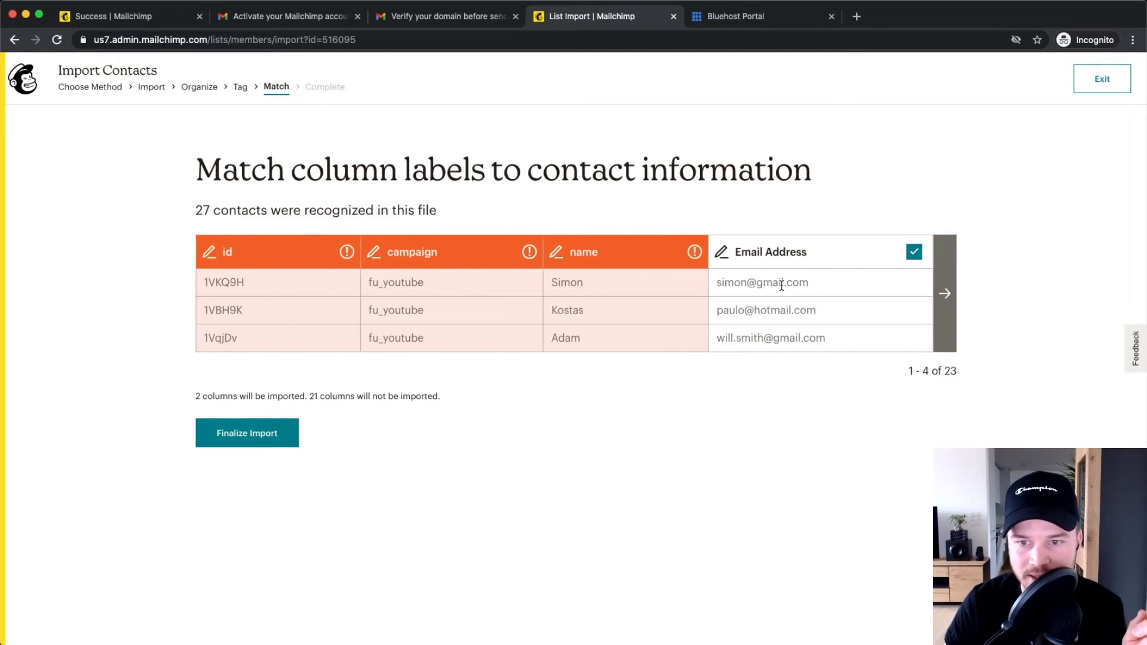
pyautogui.moveTo(718, 281); pyautogui.dragTo(808, 282)
pyautogui.moveTo(719, 308); pyautogui.dragTo(795, 308)
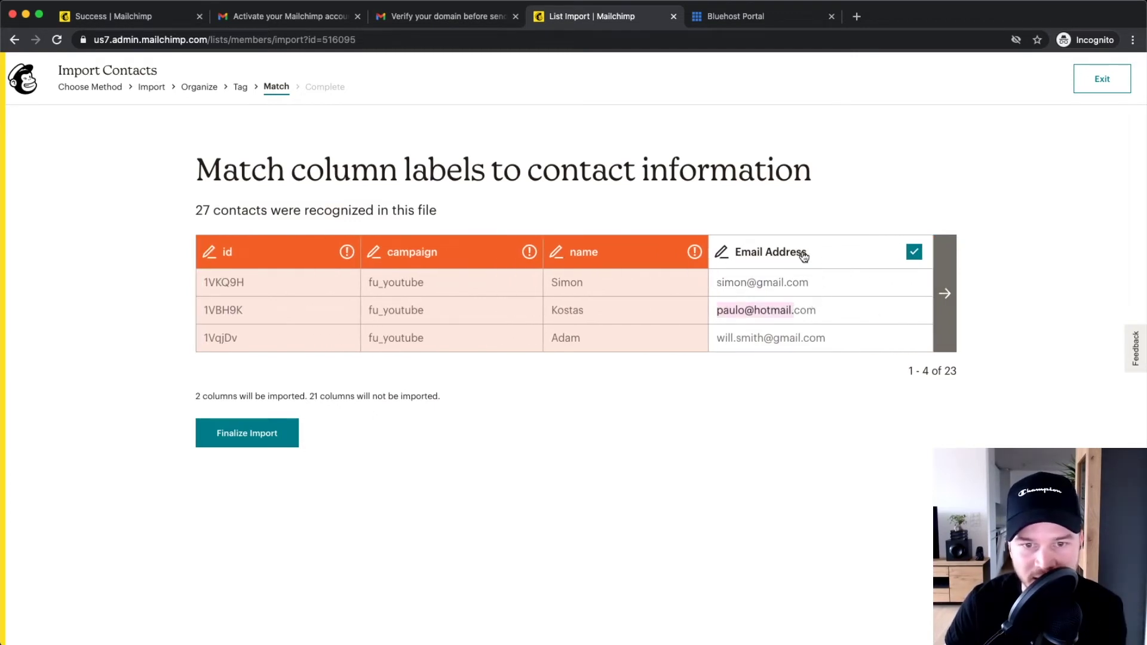
pyautogui.click(554, 283)
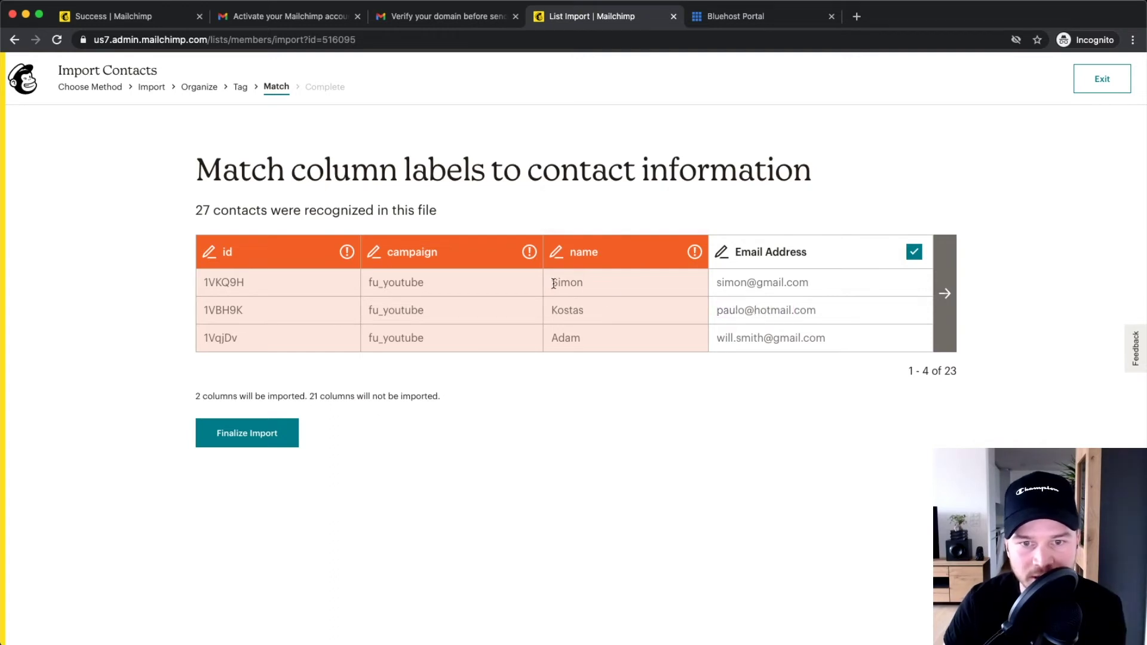
pyautogui.doubleClick(554, 284)
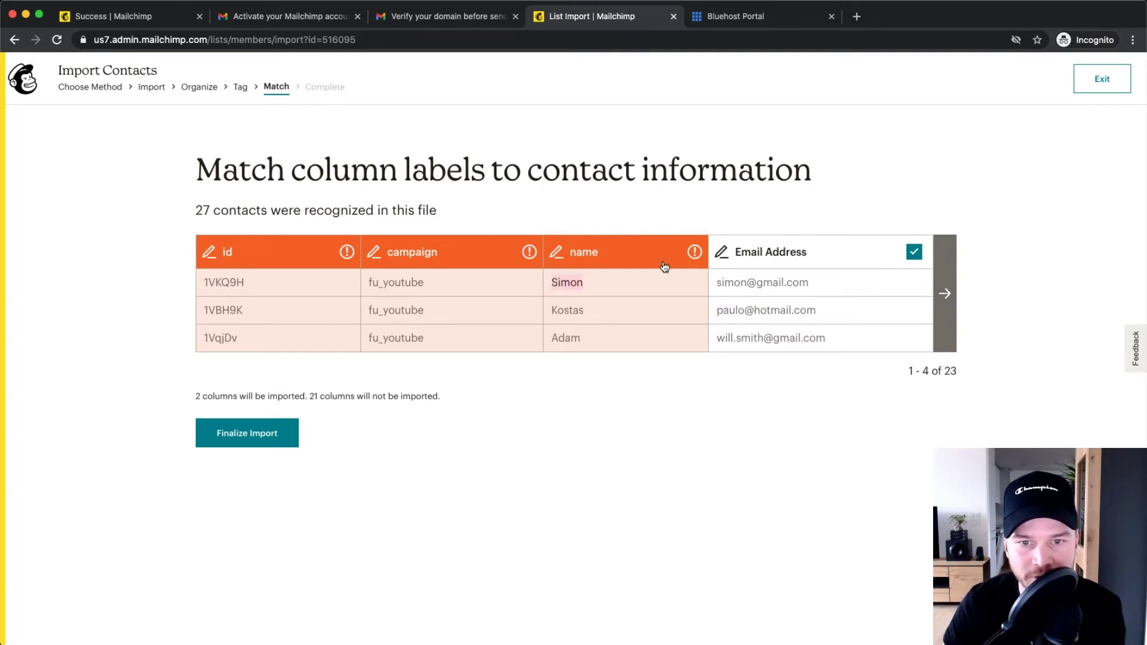
# Map the 'name' column to First Name (FNAME) and confirm.
pyautogui.click(592, 254)
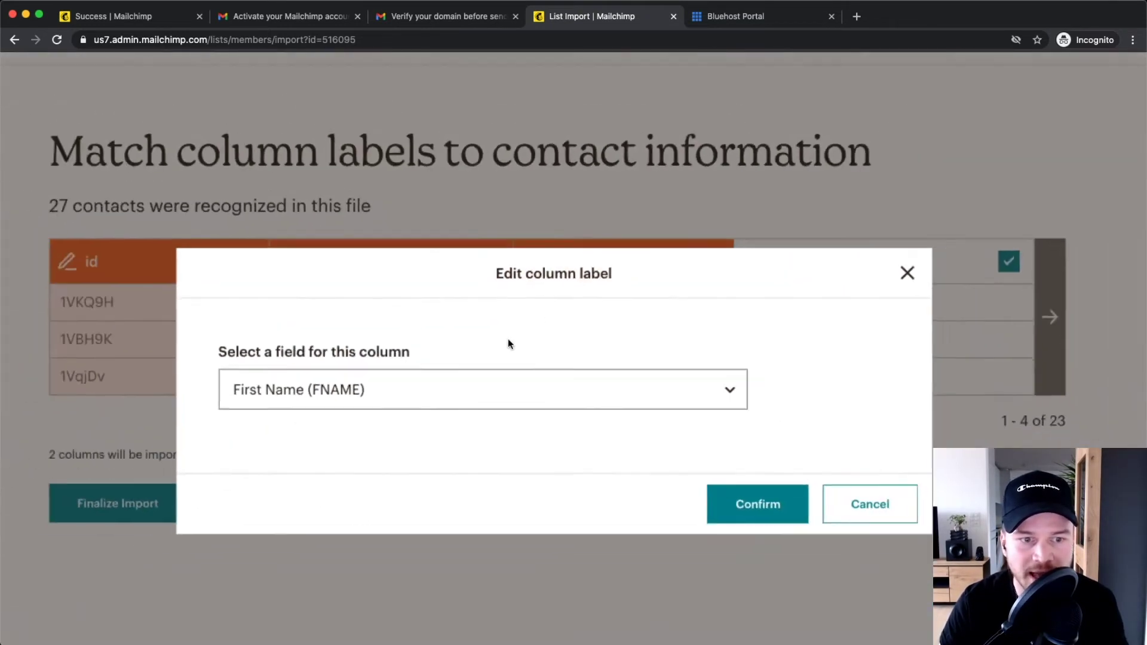
pyautogui.click(381, 387)
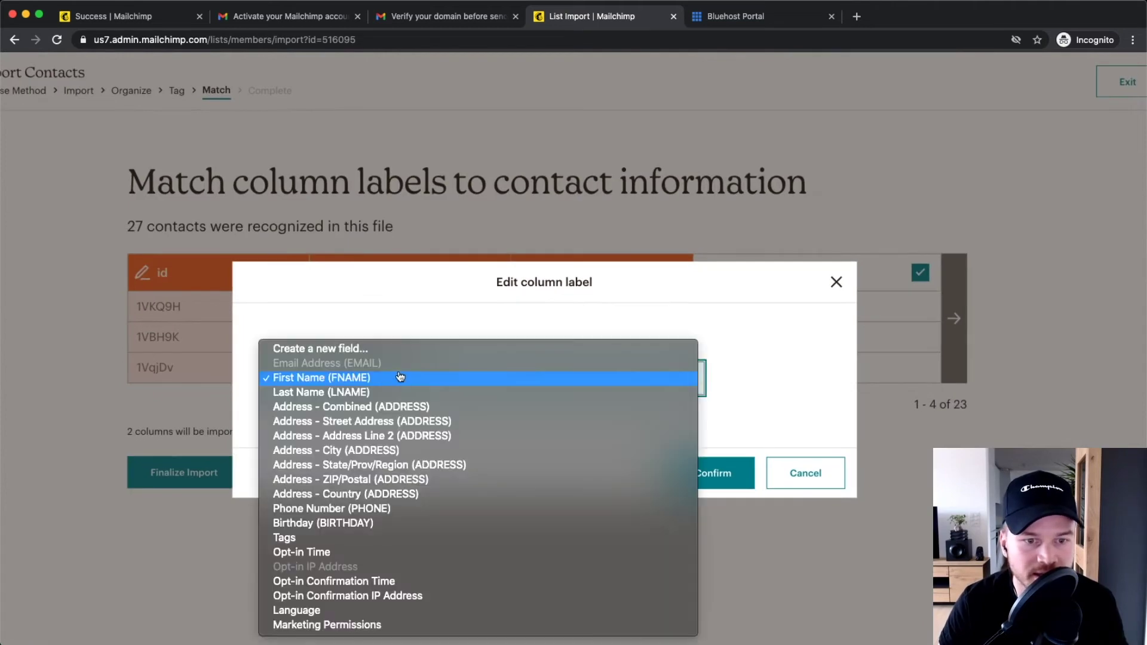
pyautogui.click(343, 385)
pyautogui.click(723, 472)
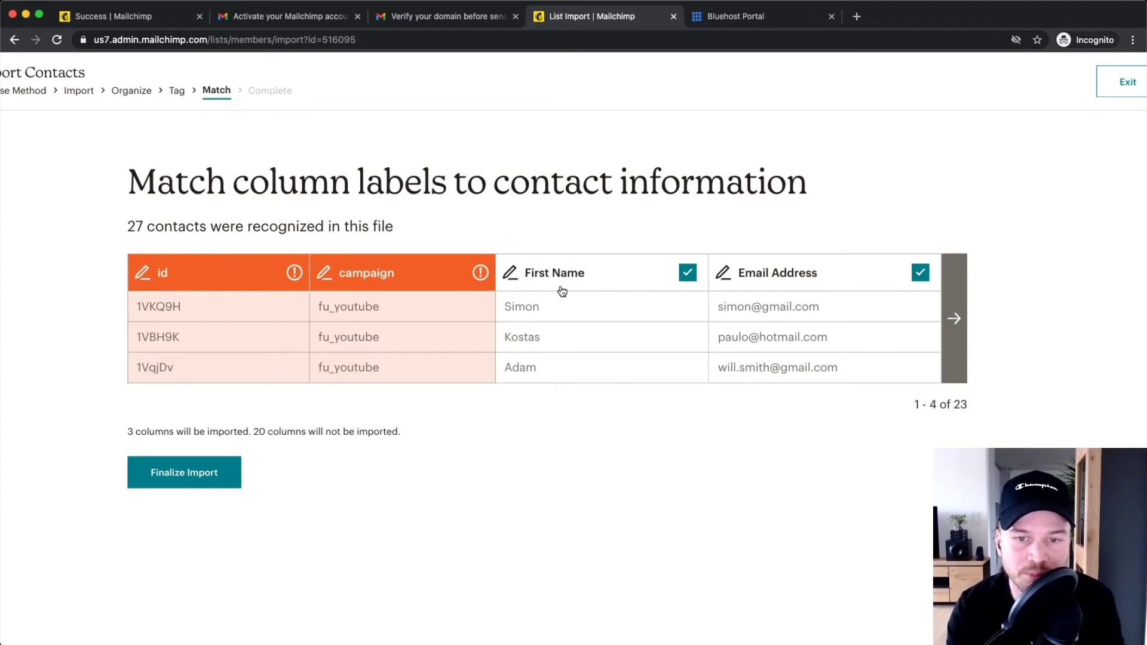
# Page forward through the Match table to the file's last columns.
pyautogui.click(953, 320)
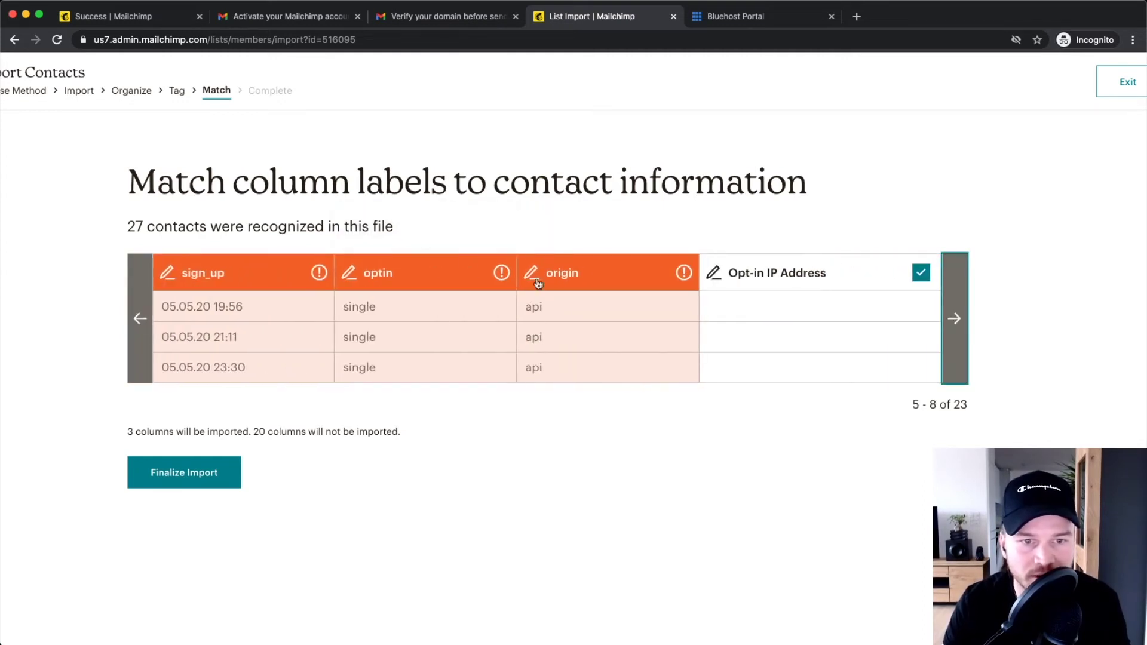
pyautogui.click(962, 340)
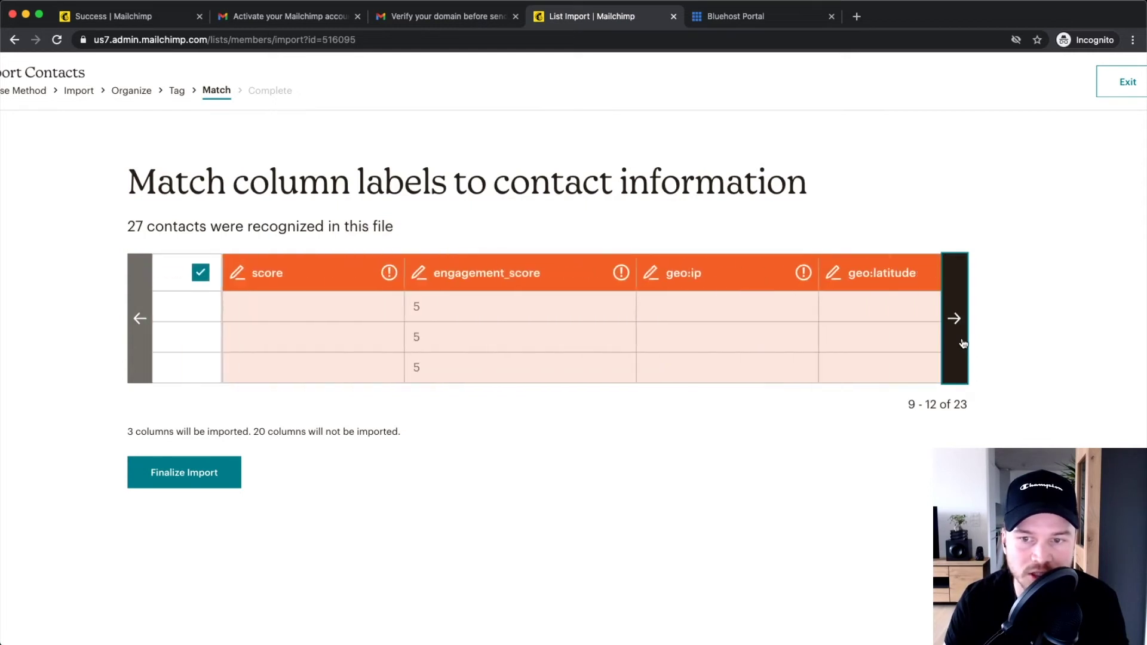
pyautogui.click(963, 339)
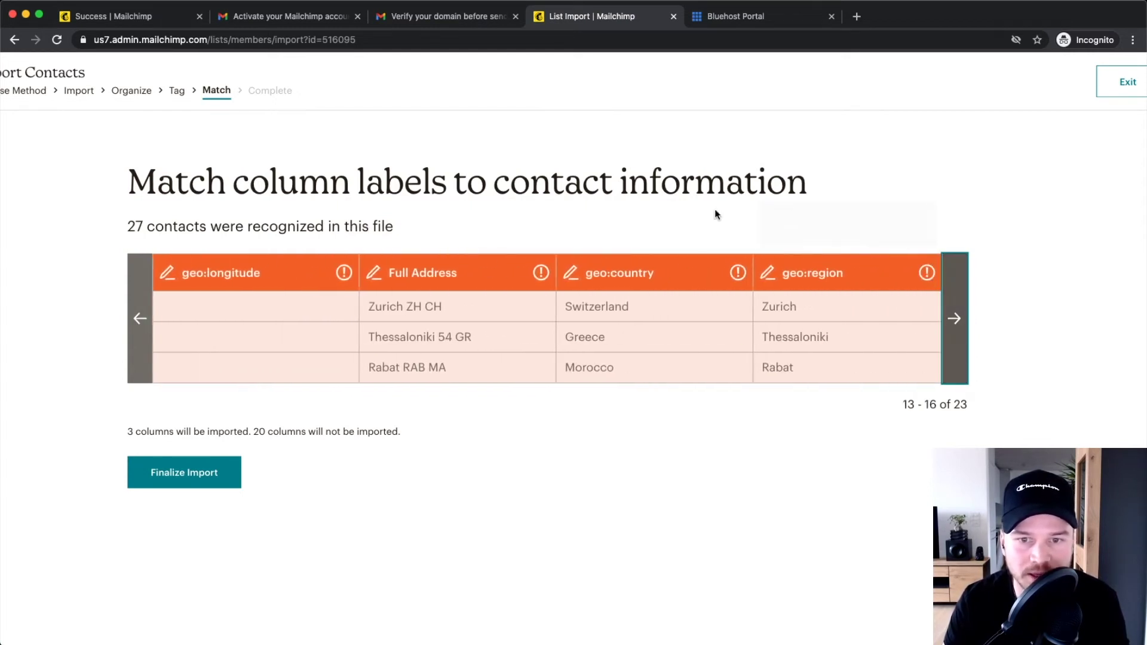
pyautogui.click(954, 319)
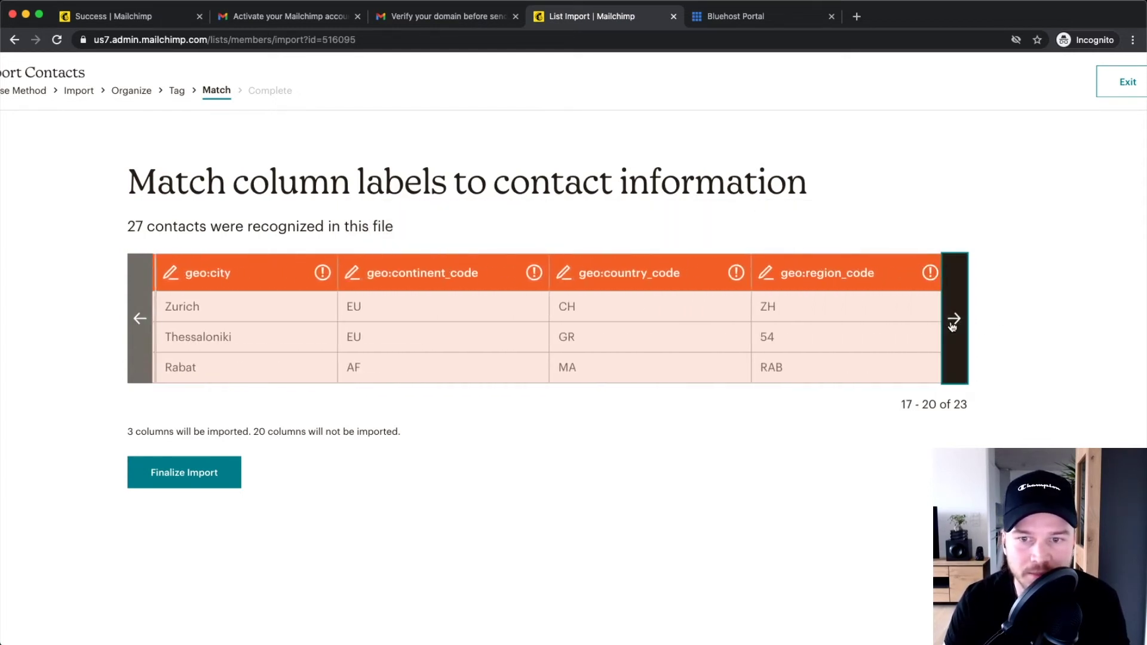
pyautogui.click(954, 321)
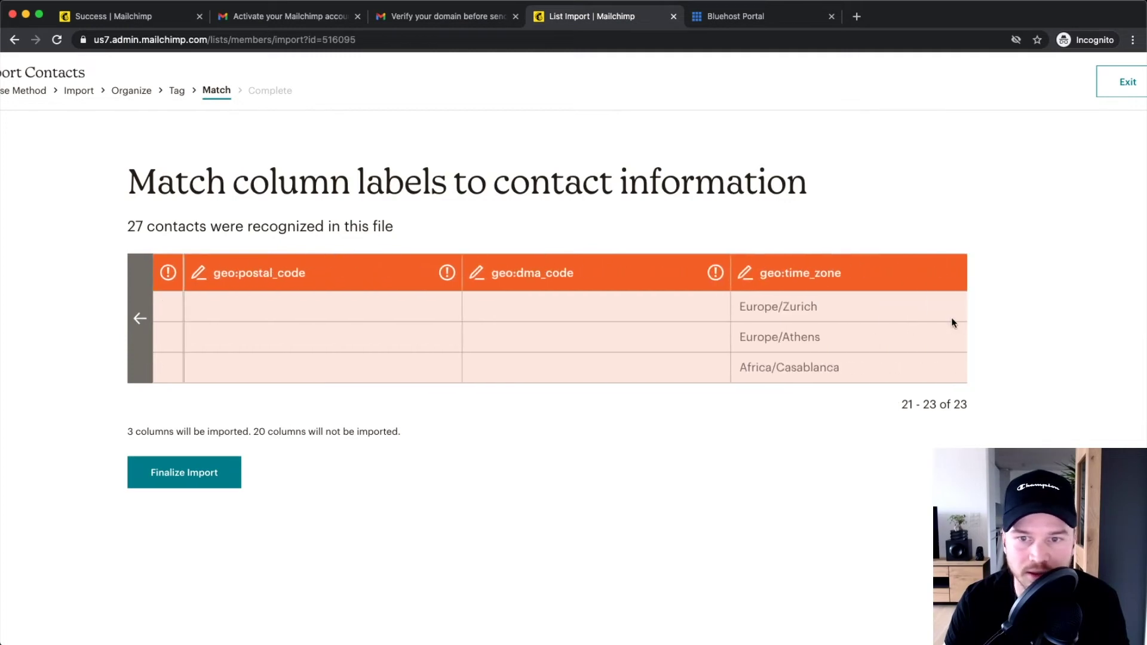
# Page back to columns 1–4 and move on to the review step.
pyautogui.click(147, 323)
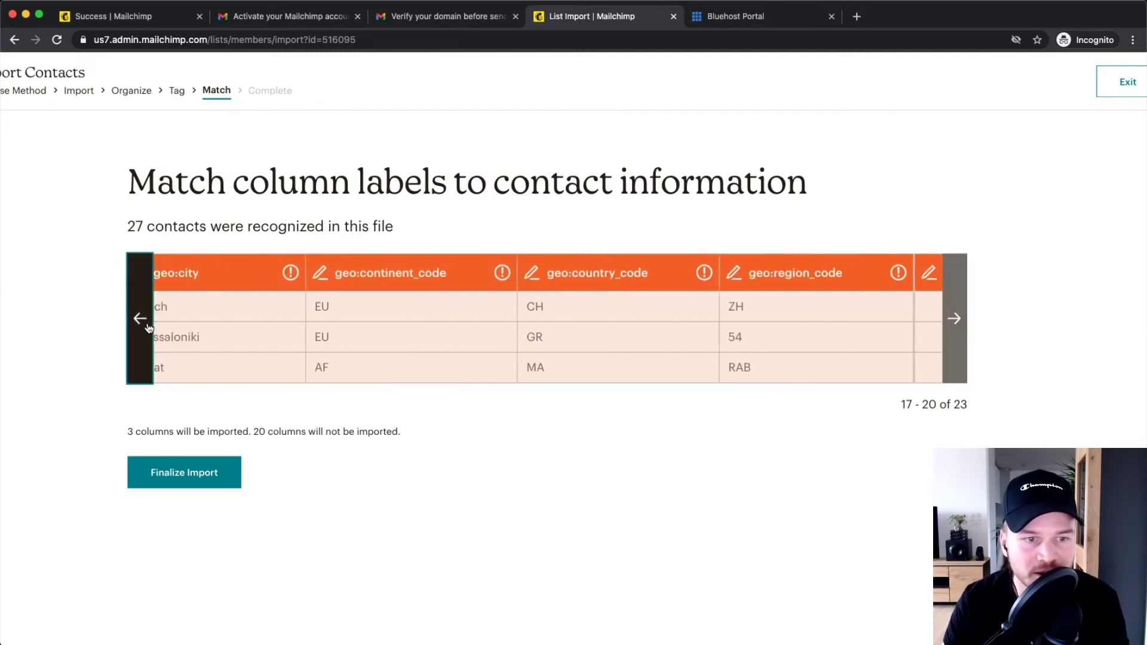
pyautogui.click(148, 325)
pyautogui.click(148, 326)
pyautogui.click(148, 327)
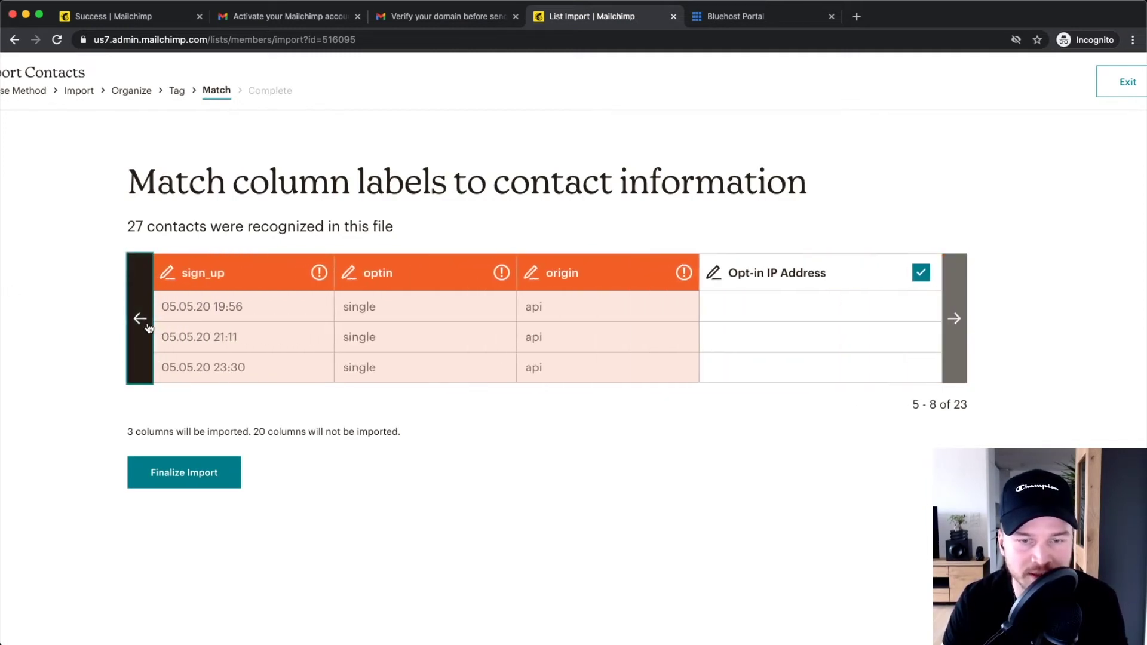
pyautogui.click(148, 326)
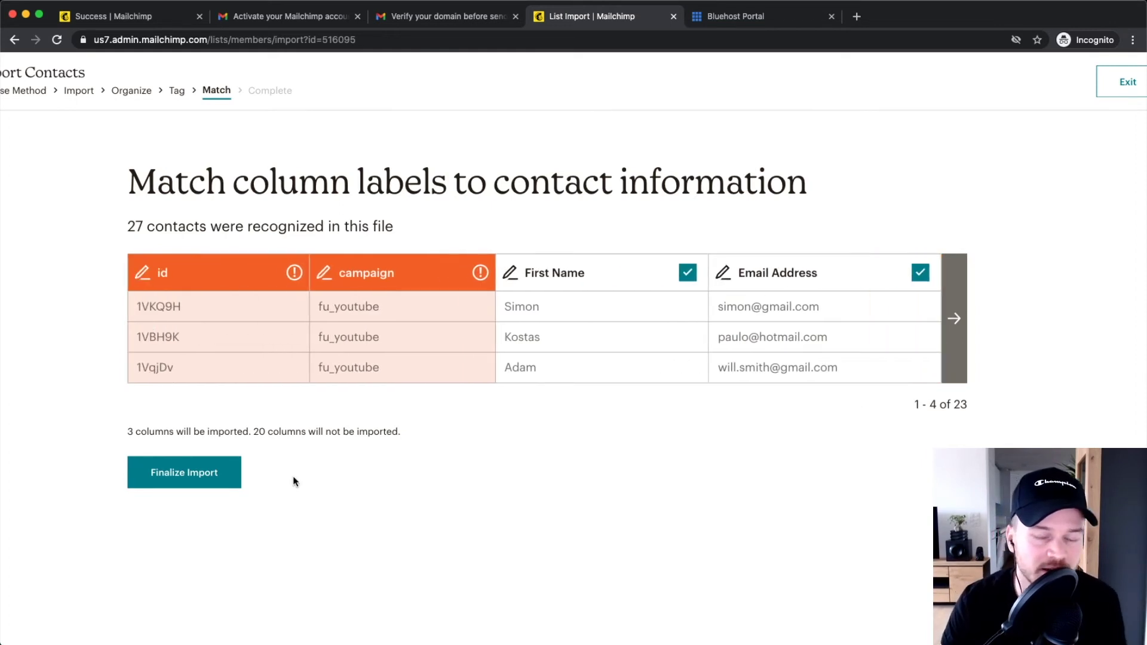
pyautogui.click(175, 467)
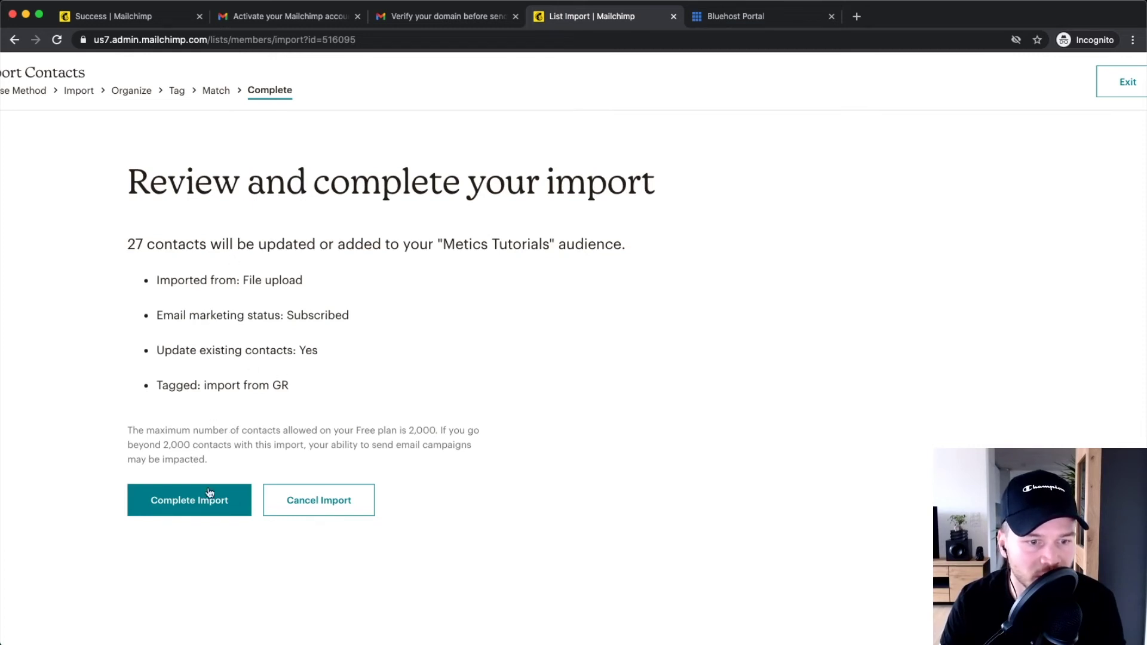
# Complete the import and check the result: 23 contacts updated, 4 new added.
pyautogui.click(202, 507)
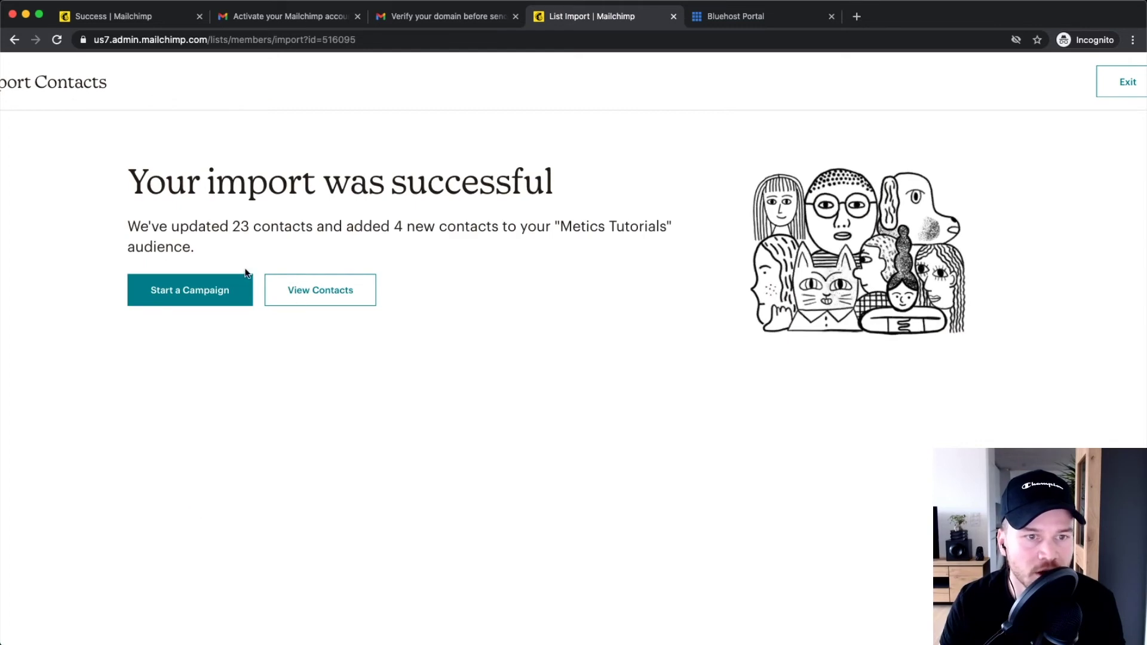
pyautogui.moveTo(127, 179); pyautogui.dragTo(543, 172)
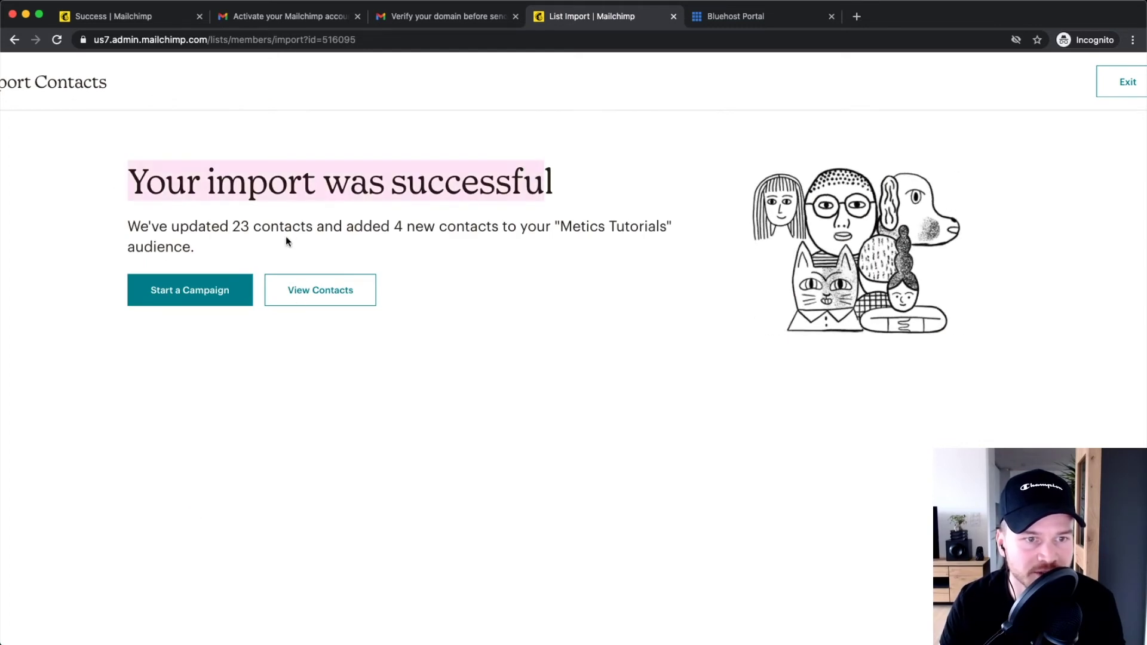
pyautogui.click(263, 237)
pyautogui.moveTo(233, 227); pyautogui.dragTo(313, 228)
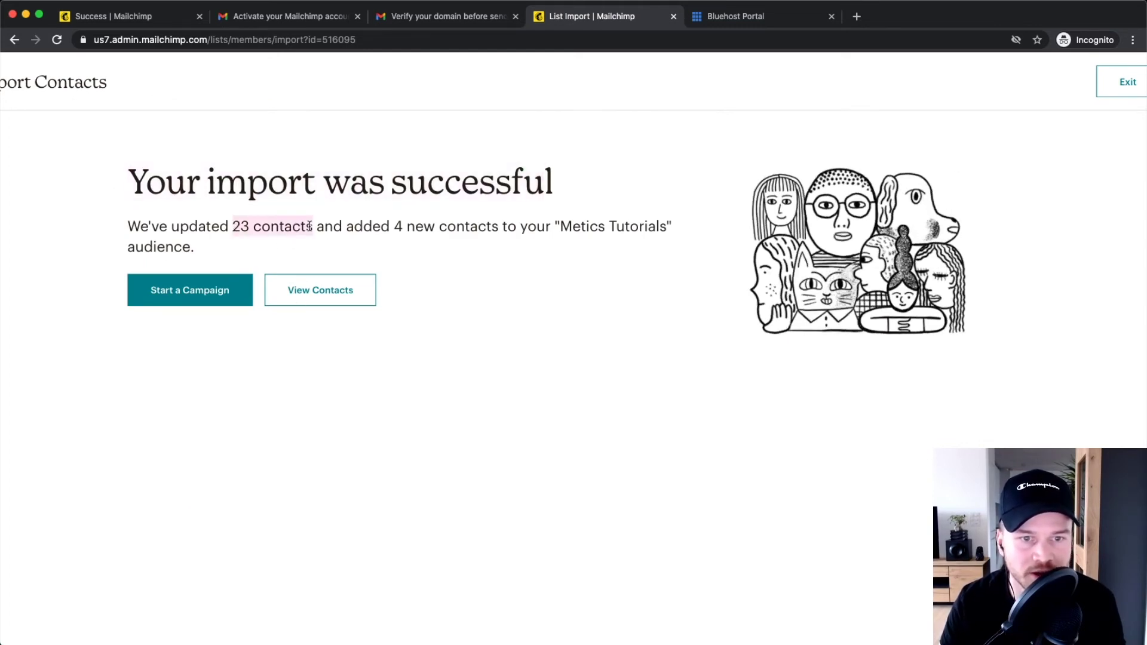
pyautogui.moveTo(402, 227); pyautogui.dragTo(515, 233)
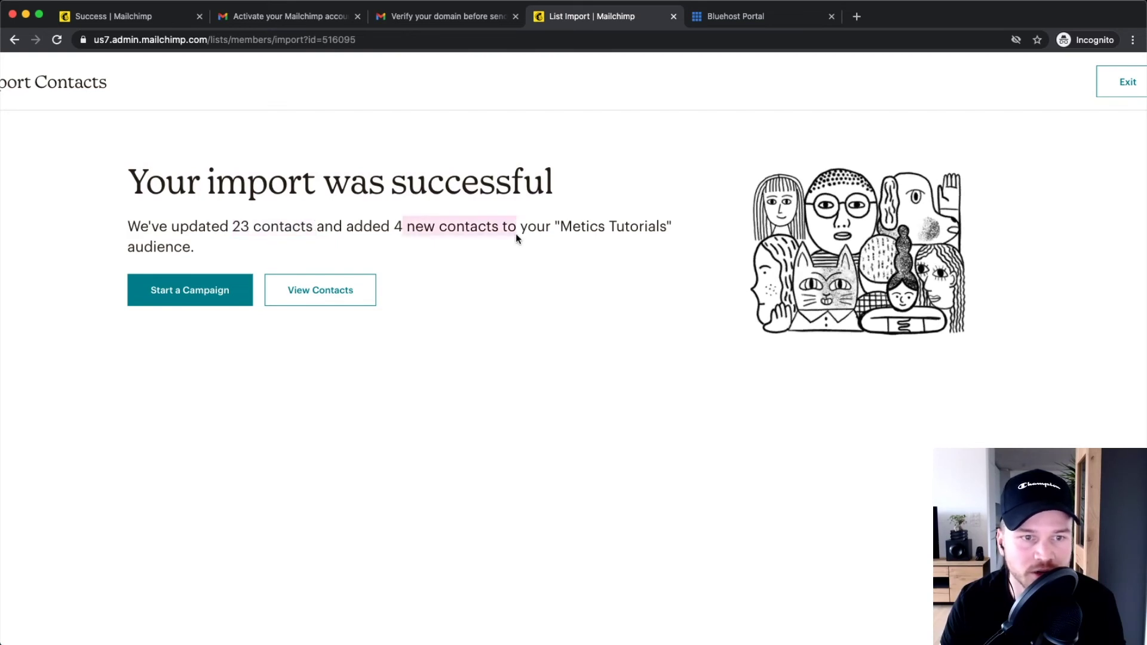
pyautogui.moveTo(231, 227); pyautogui.dragTo(284, 222)
pyautogui.scroll(3, 285, 223)
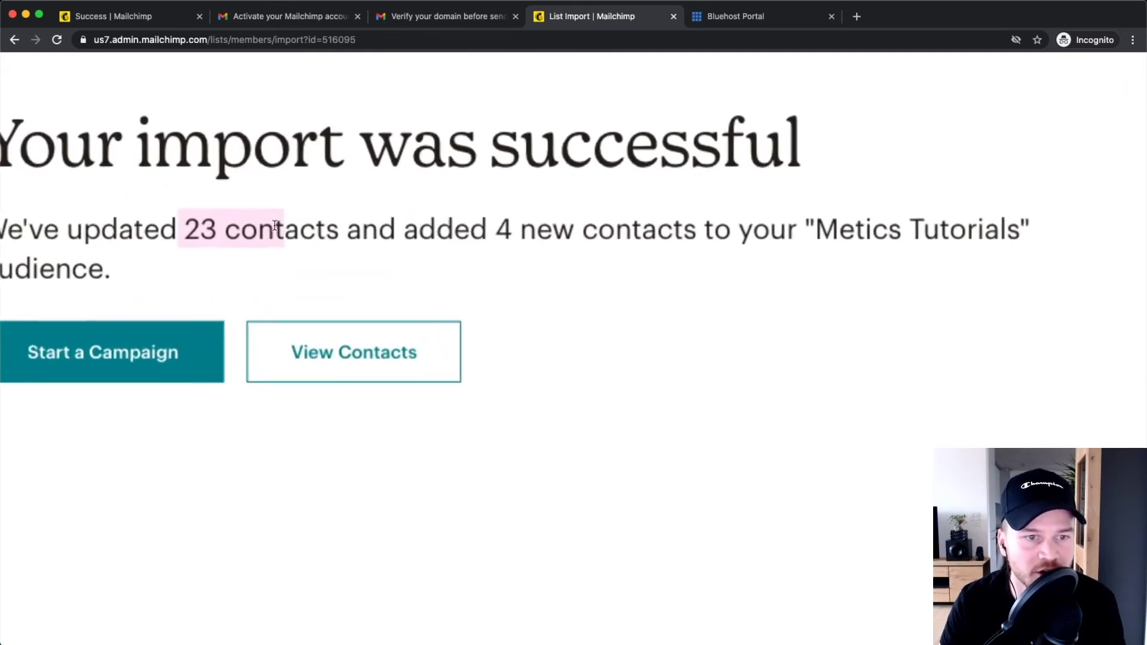
pyautogui.hscroll(-2, 229, 237)
pyautogui.hscroll(-1, 230, 237)
pyautogui.click(276, 231)
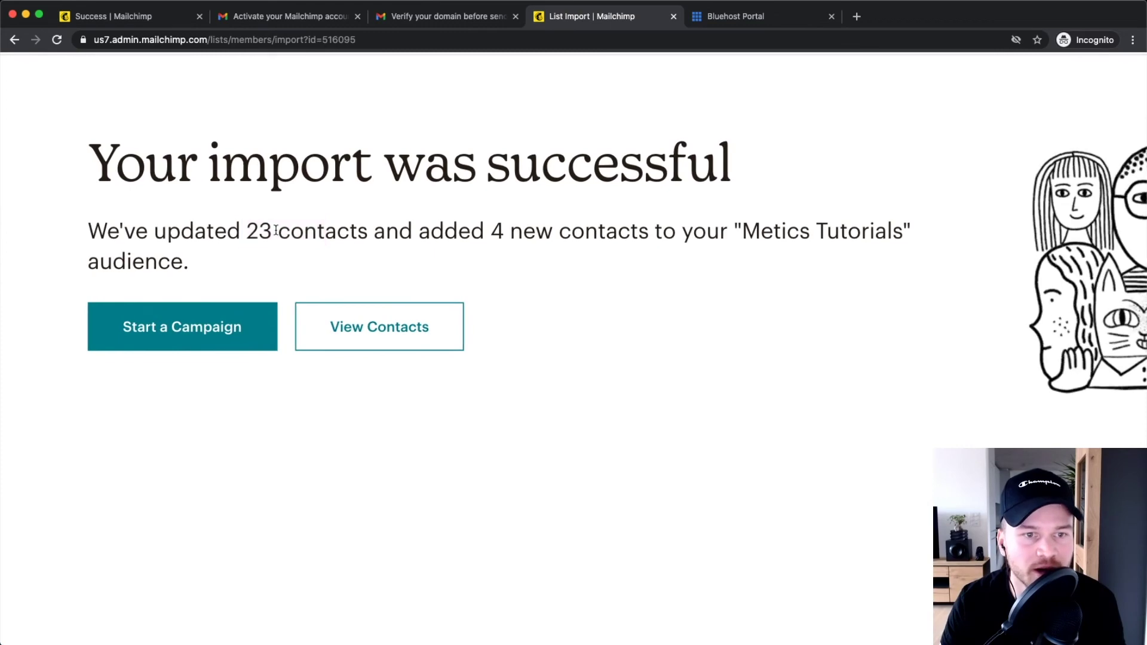
pyautogui.moveTo(246, 230); pyautogui.dragTo(357, 239)
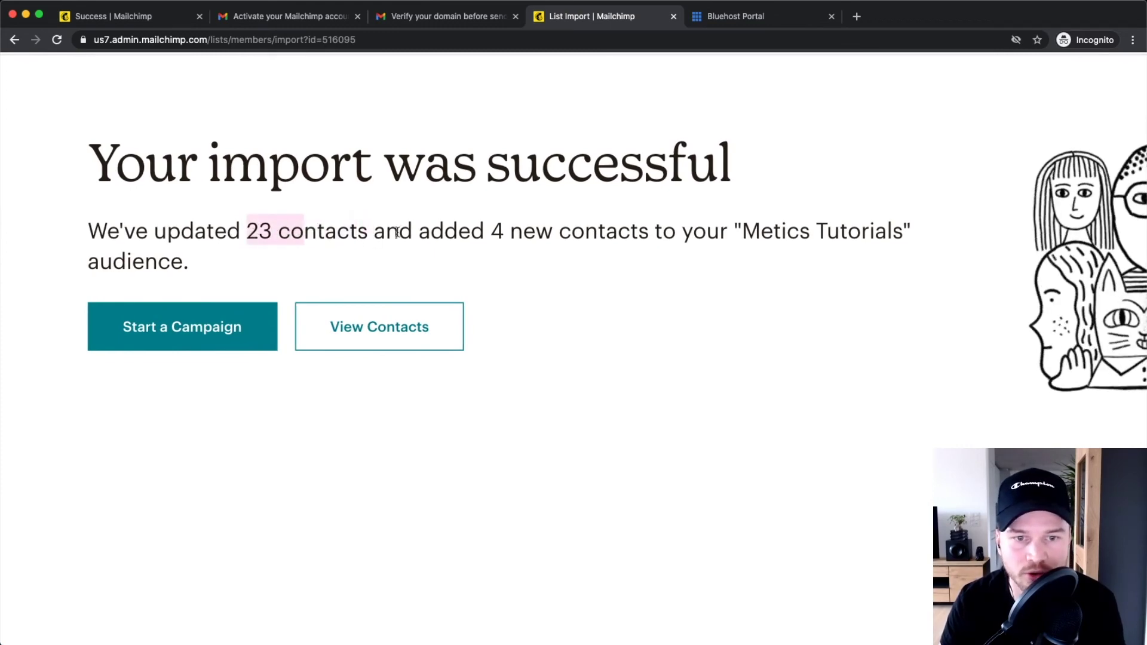
pyautogui.scroll(-5, 410, 266)
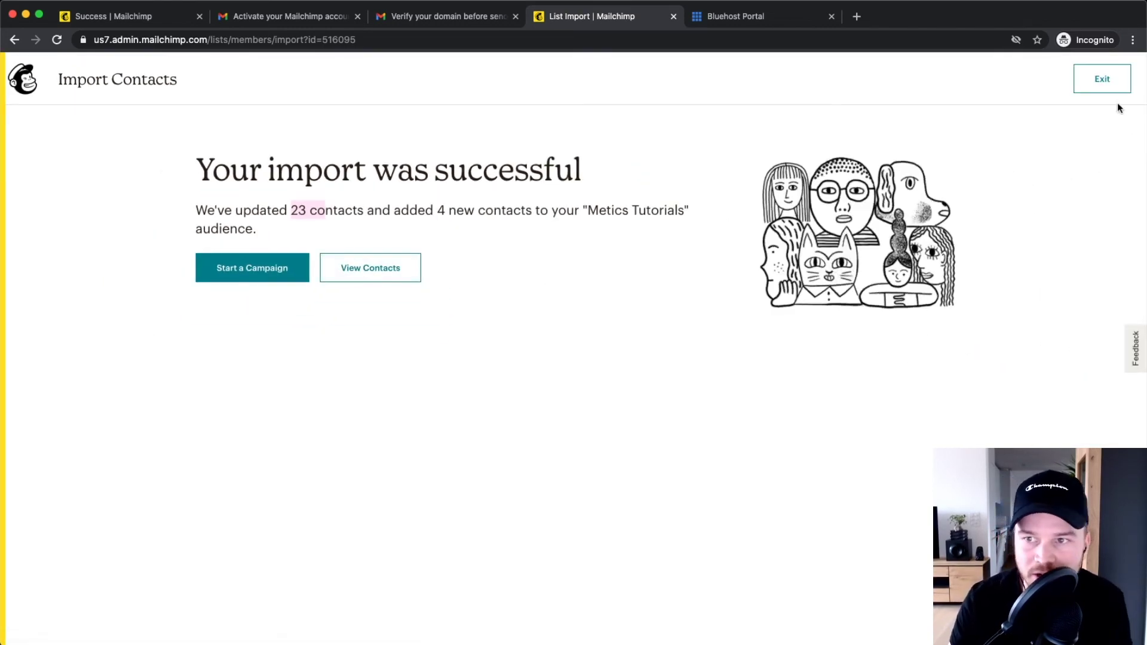
# Exit the import and open All contacts for the Metics Tutorials audience.
pyautogui.click(1101, 78)
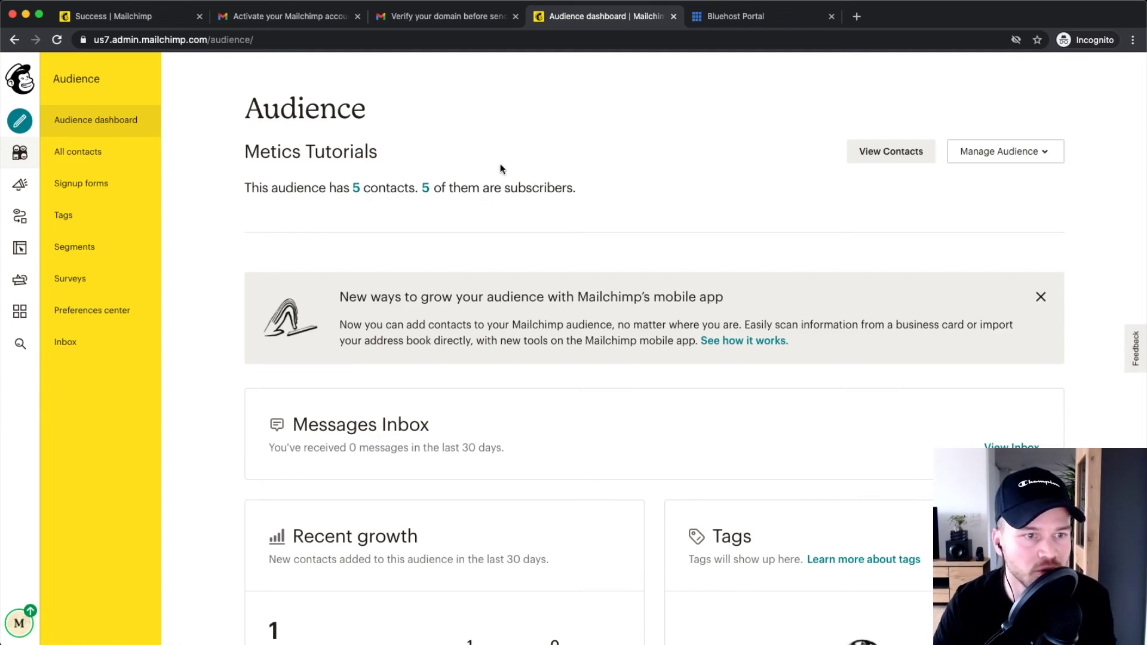
pyautogui.click(78, 151)
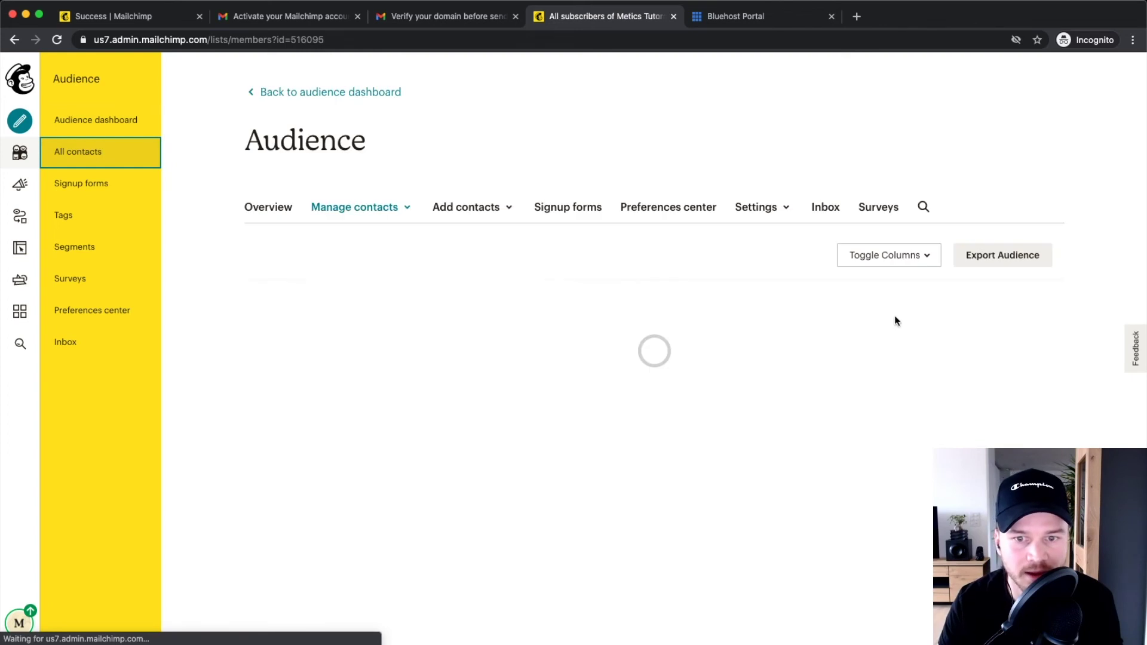
pyautogui.scroll(-1, 558, 288)
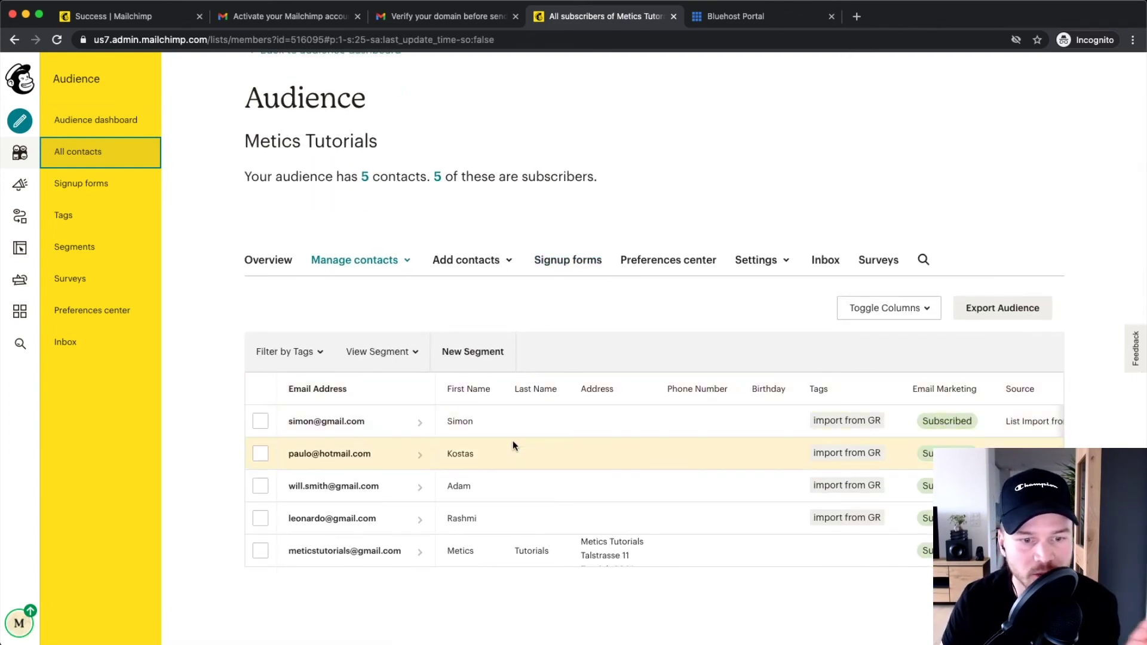
pyautogui.scroll(-1, 484, 410)
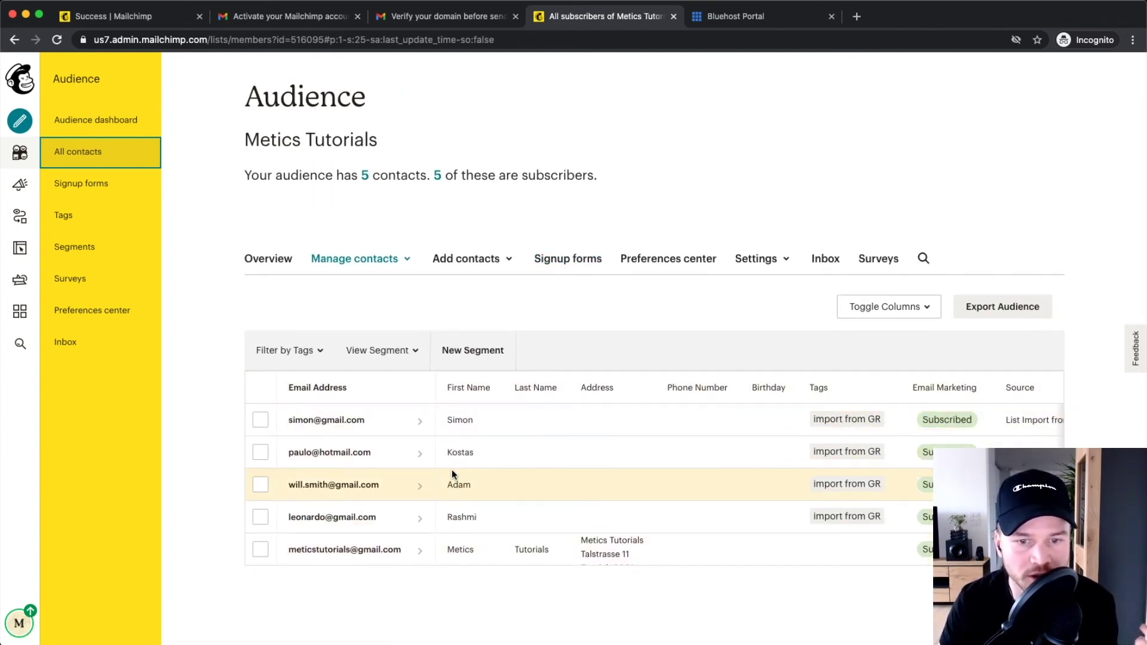
pyautogui.scroll(5, 460, 457)
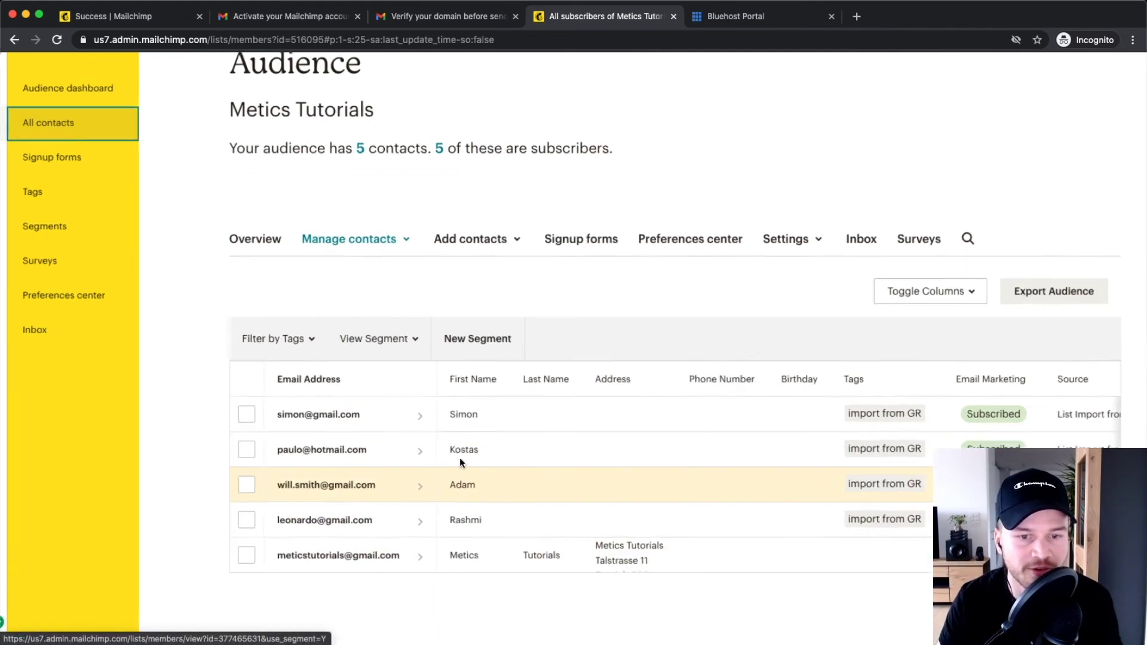
pyautogui.scroll(-5, 363, 448)
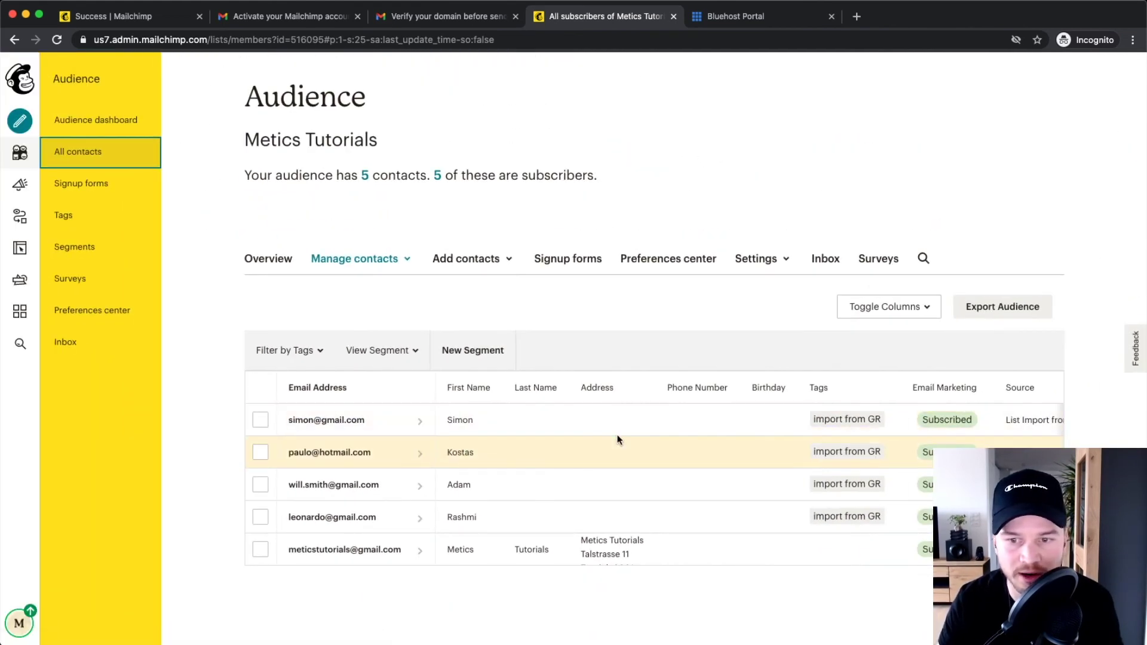
# Scroll the contacts table right to check the Tags, Source and date columns.
pyautogui.hscroll(3, 835, 420)
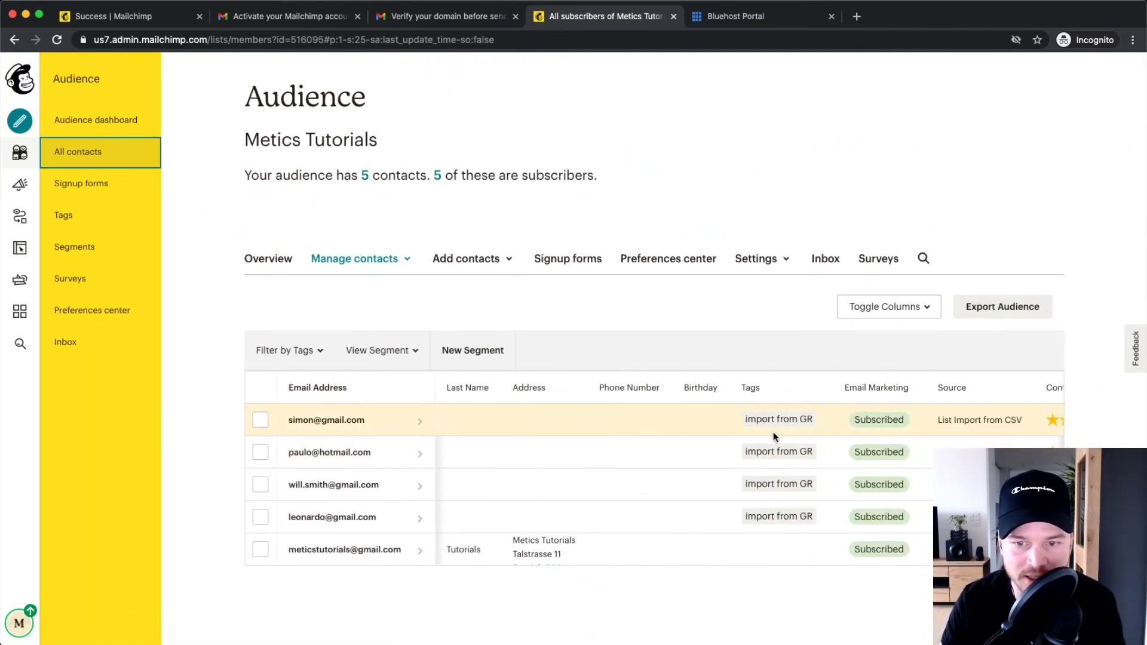
pyautogui.scroll(5, 800, 448)
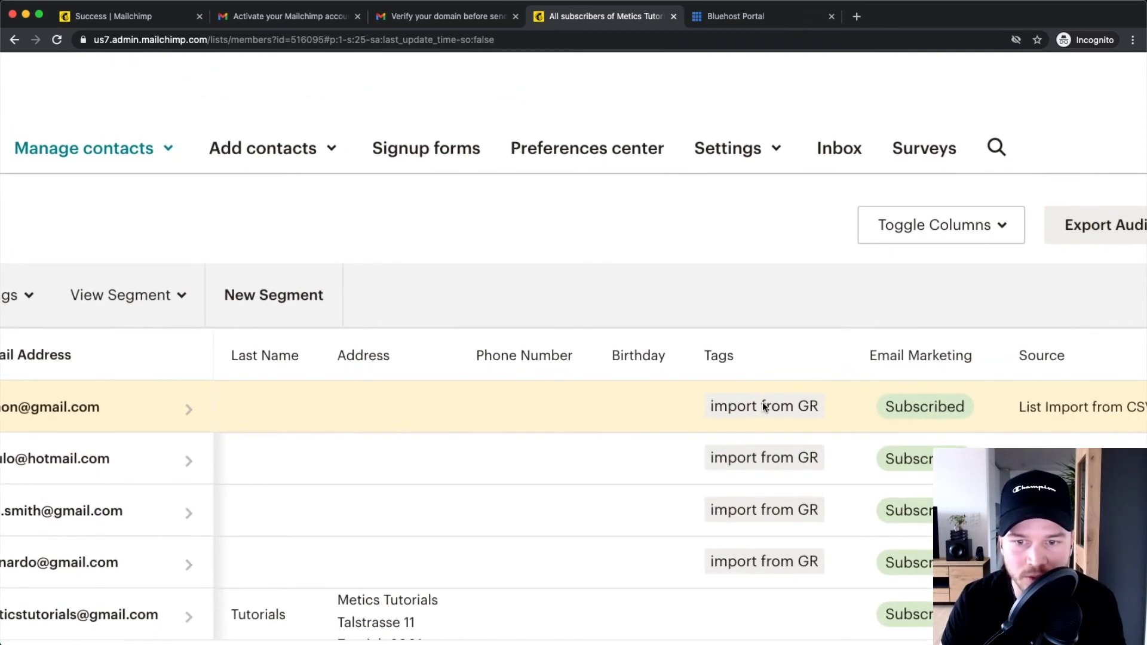
pyautogui.scroll(-5, 763, 407)
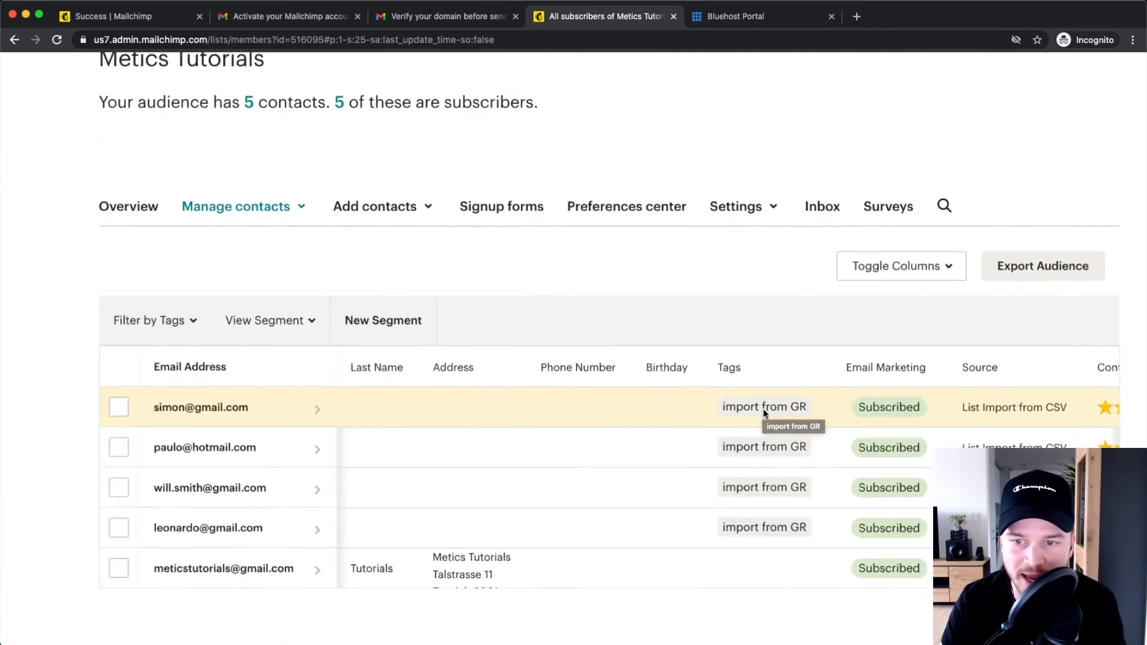
pyautogui.hscroll(8, 876, 442)
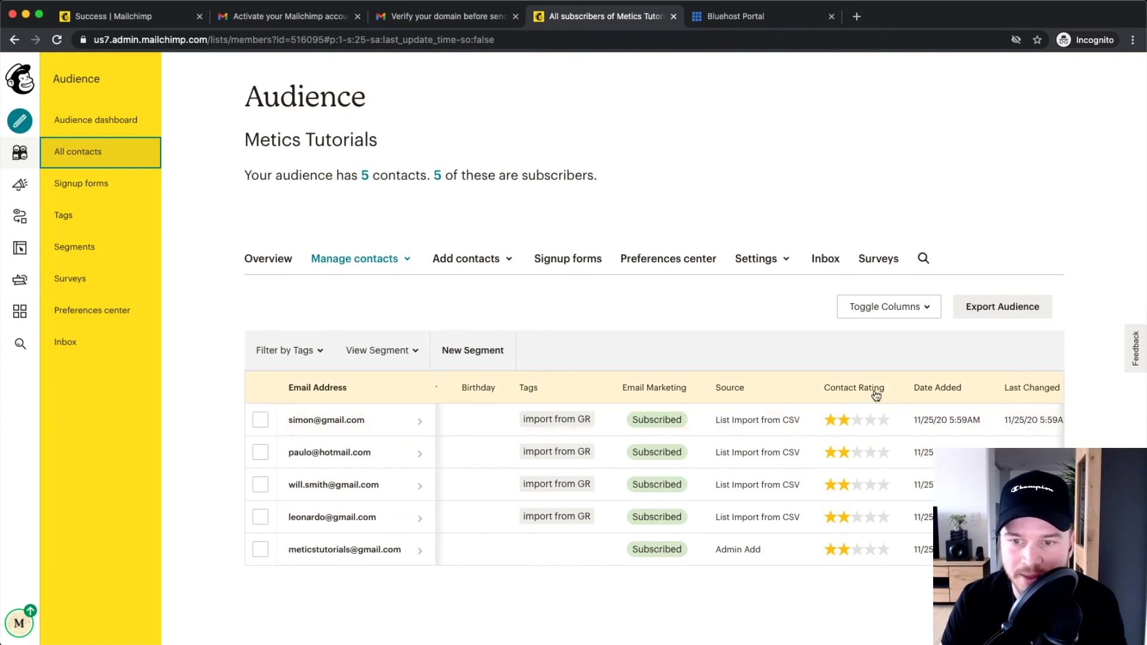
pyautogui.hscroll(2, 859, 472)
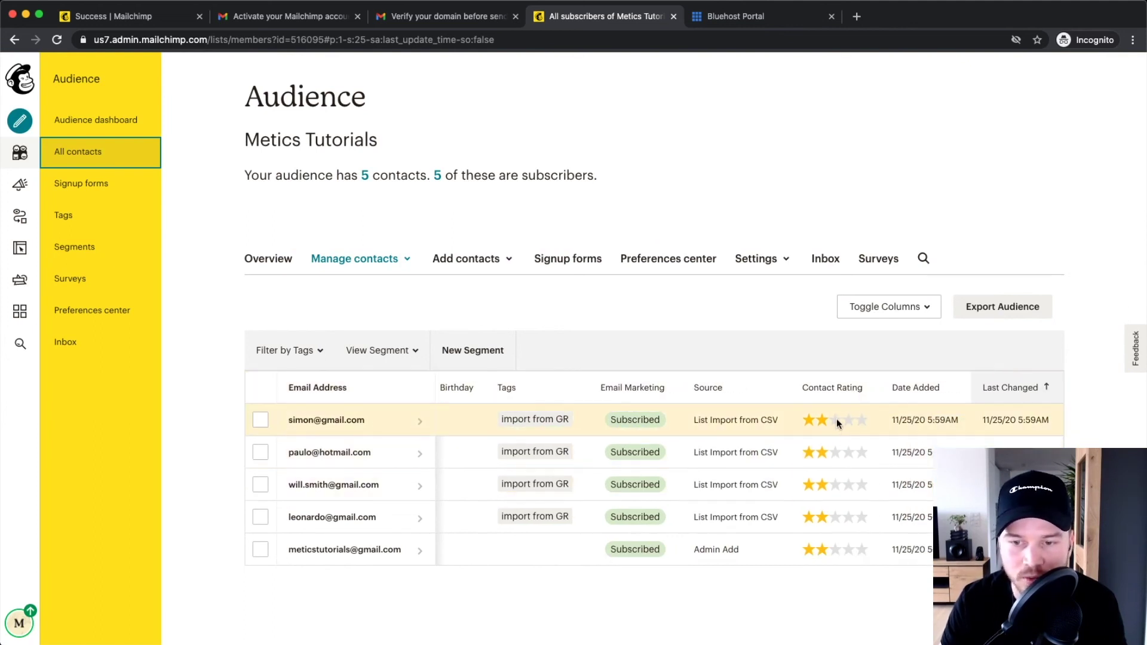